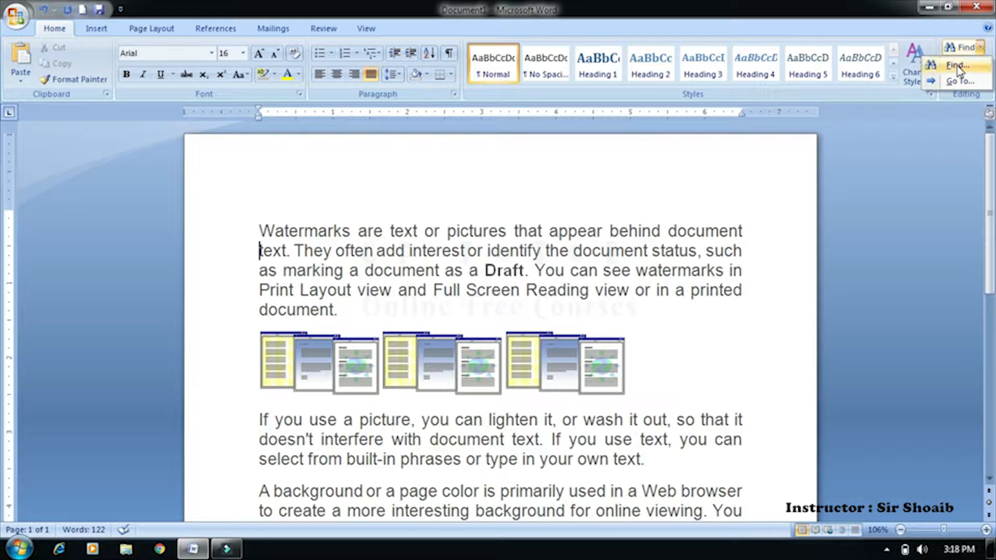
Step: Open the Find dialog, clear of the document's first paragraph, and enter "print" as the search text
{"action": "left_click", "coordinate": [957, 66]}
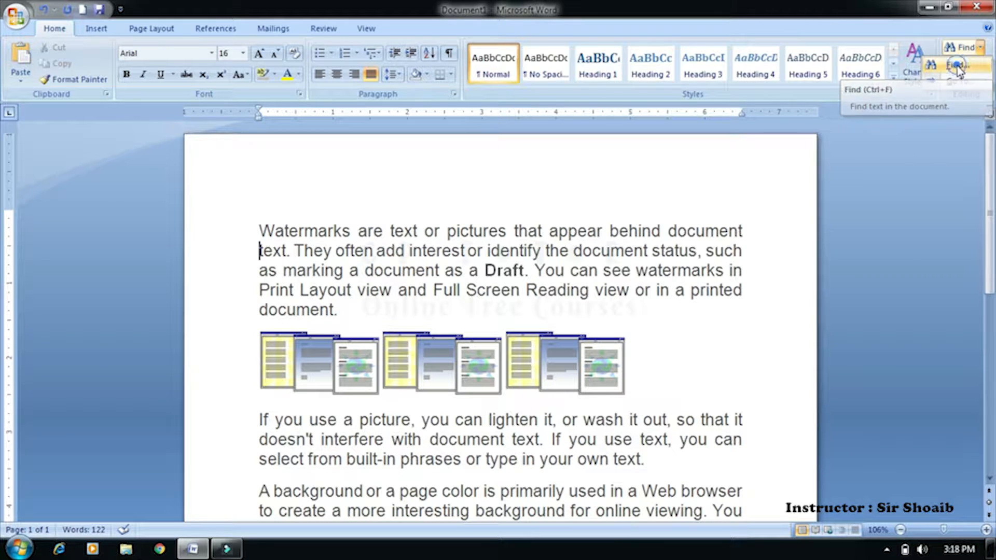
{"action": "left_click_drag", "start_coordinate": [519, 197], "coordinate": [557, 44]}
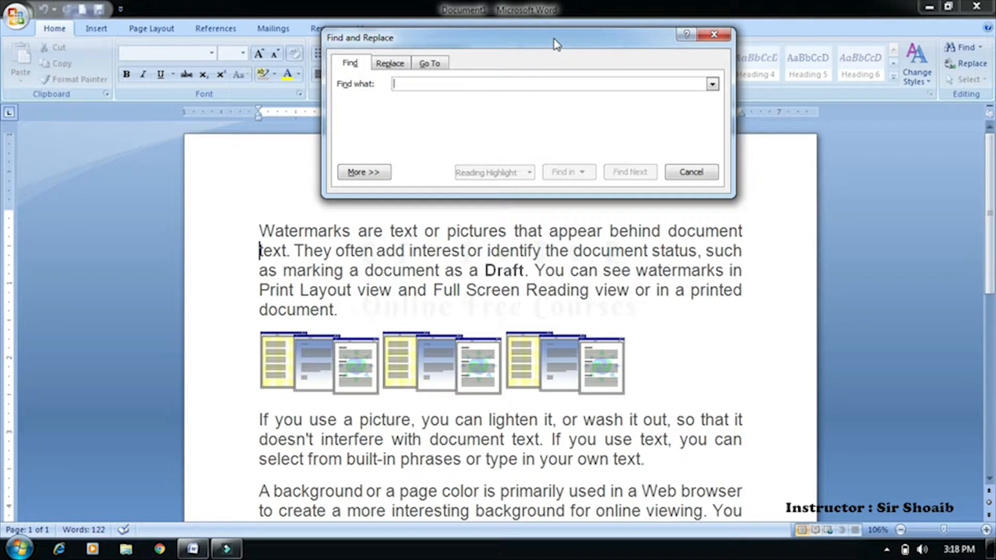
{"action": "left_click_drag", "start_coordinate": [550, 40], "coordinate": [535, 60]}
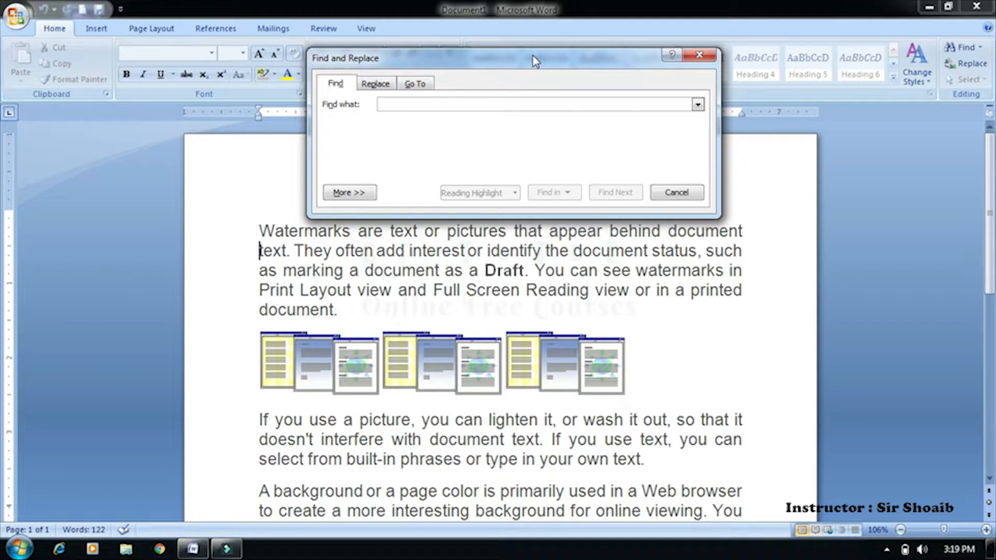
{"action": "type", "text": "print"}
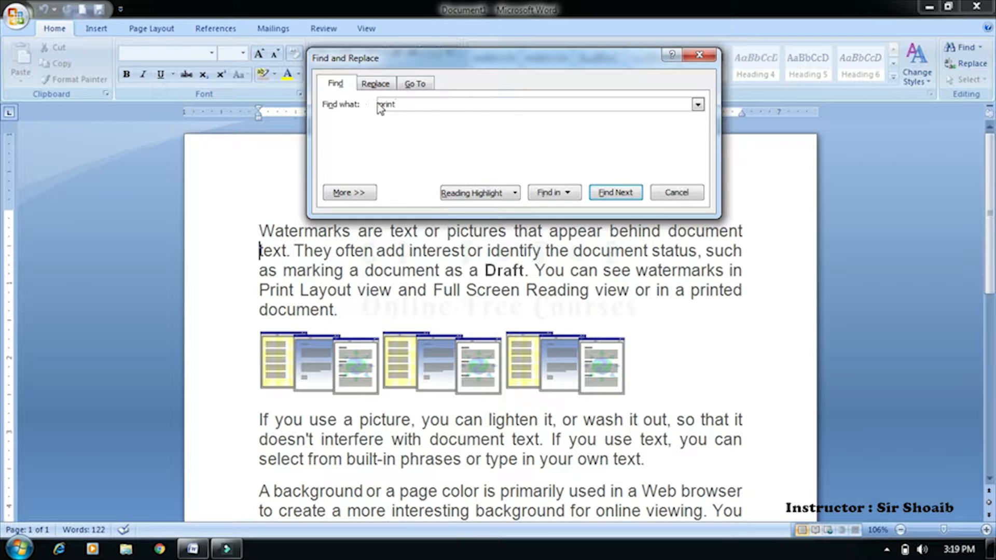
{"action": "left_click", "coordinate": [400, 105]}
{"action": "left_click_drag", "start_coordinate": [399, 106], "coordinate": [364, 108]}
{"action": "left_click", "coordinate": [400, 106]}
Step: Go through each match of "print" until the whole document has been searched
{"action": "left_click", "coordinate": [620, 196]}
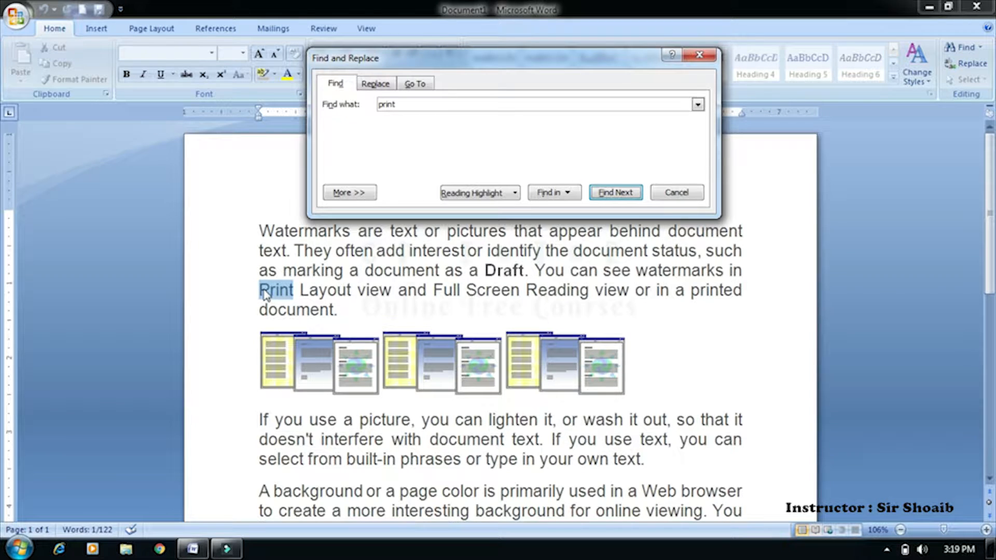
{"action": "left_click", "coordinate": [608, 199]}
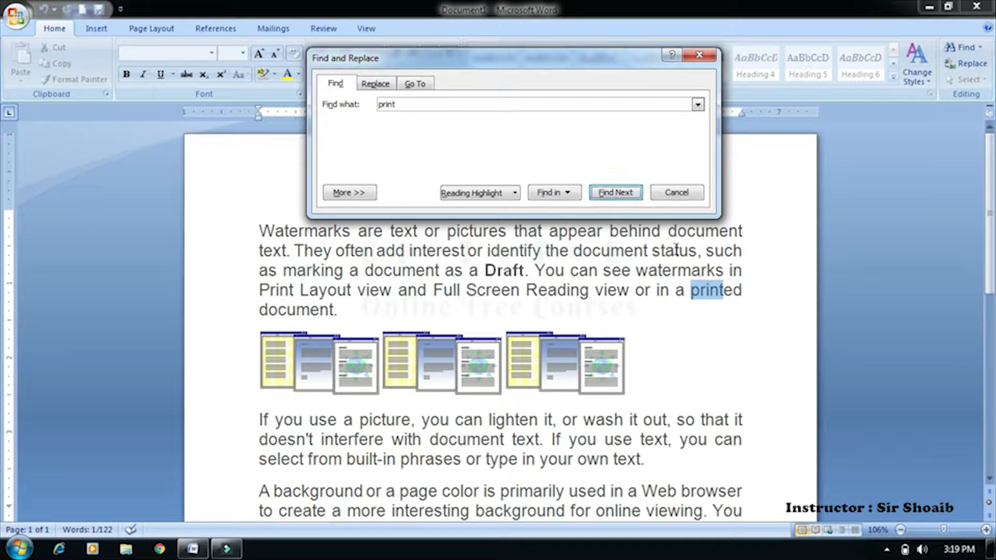
{"action": "left_click", "coordinate": [625, 194]}
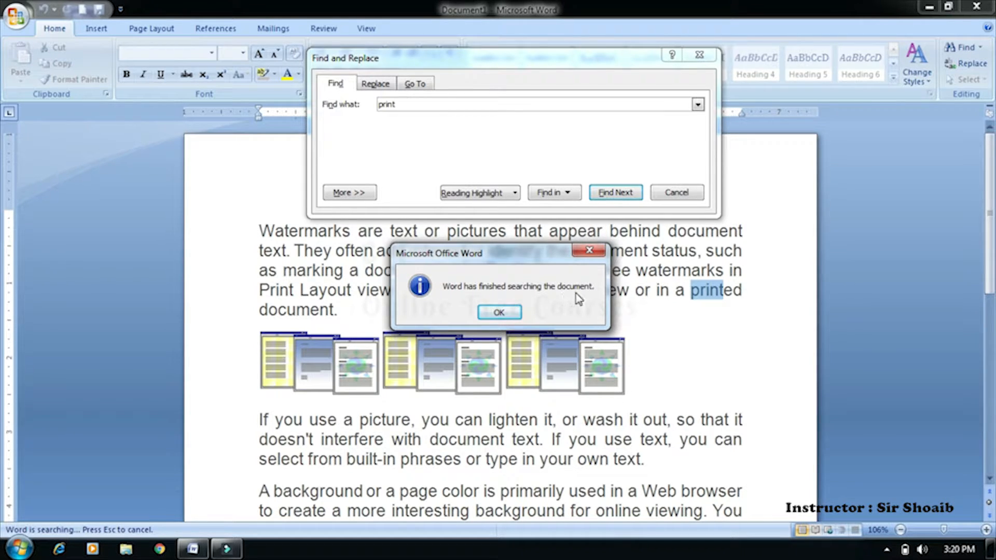
{"action": "left_click", "coordinate": [515, 313]}
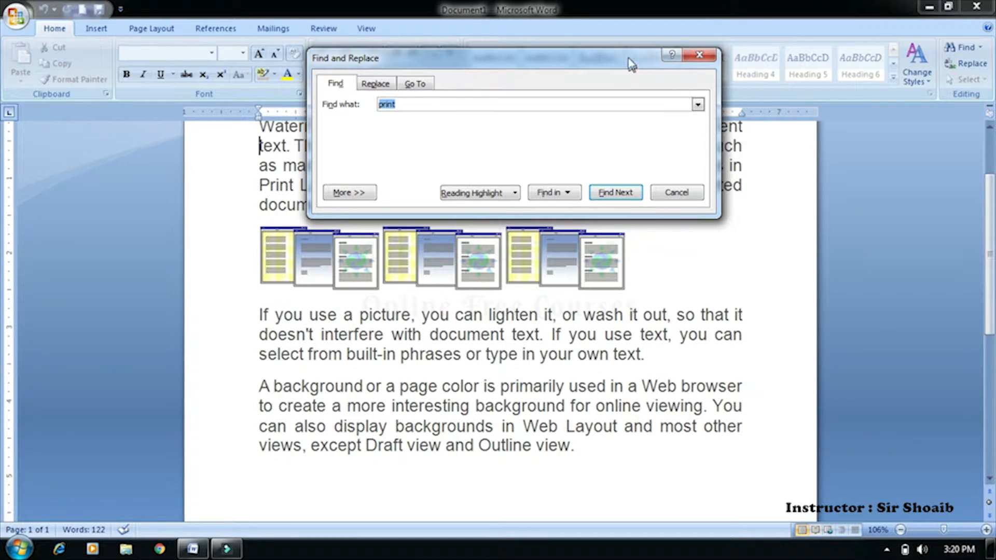
Step: Expand the additional search options and look over the available search directions, leaving All selected
{"action": "left_click_drag", "start_coordinate": [629, 61], "coordinate": [633, 149]}
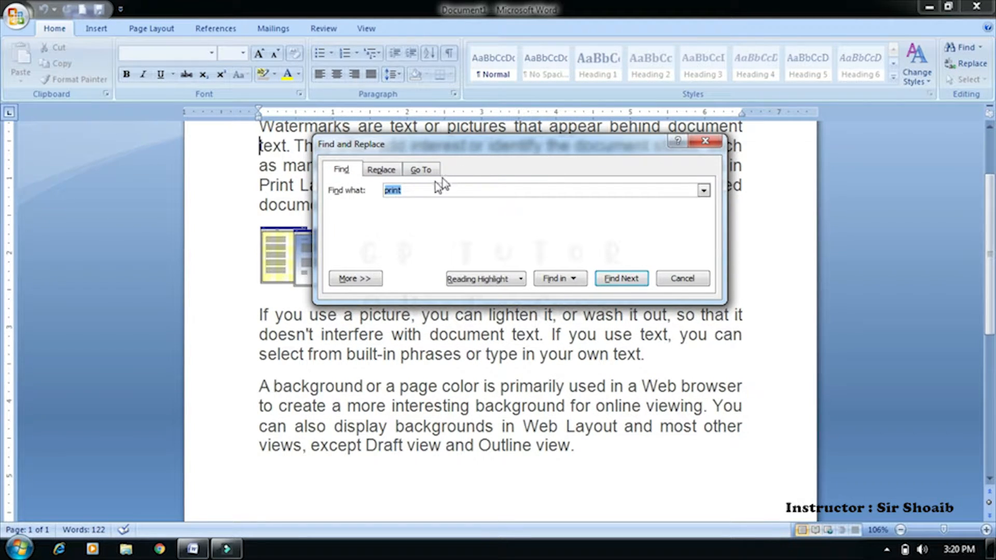
{"action": "left_click", "coordinate": [367, 280]}
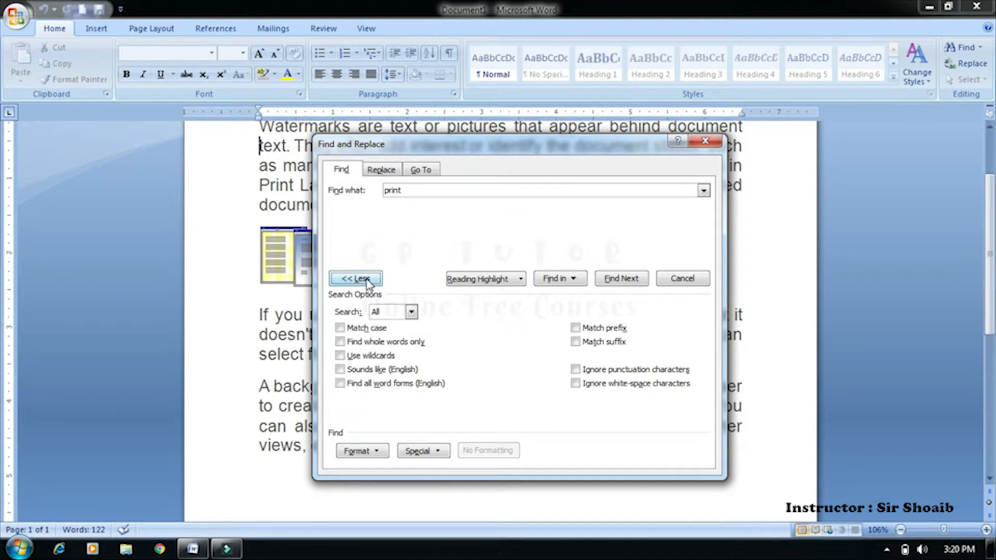
{"action": "left_click", "coordinate": [411, 312]}
{"action": "left_click", "coordinate": [417, 318]}
{"action": "left_click", "coordinate": [412, 311]}
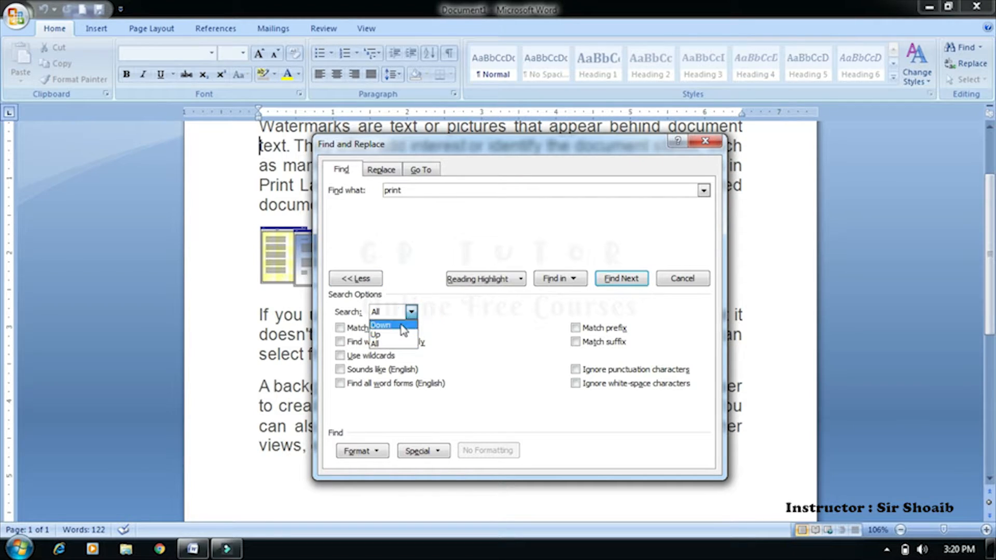
{"action": "left_click", "coordinate": [430, 320]}
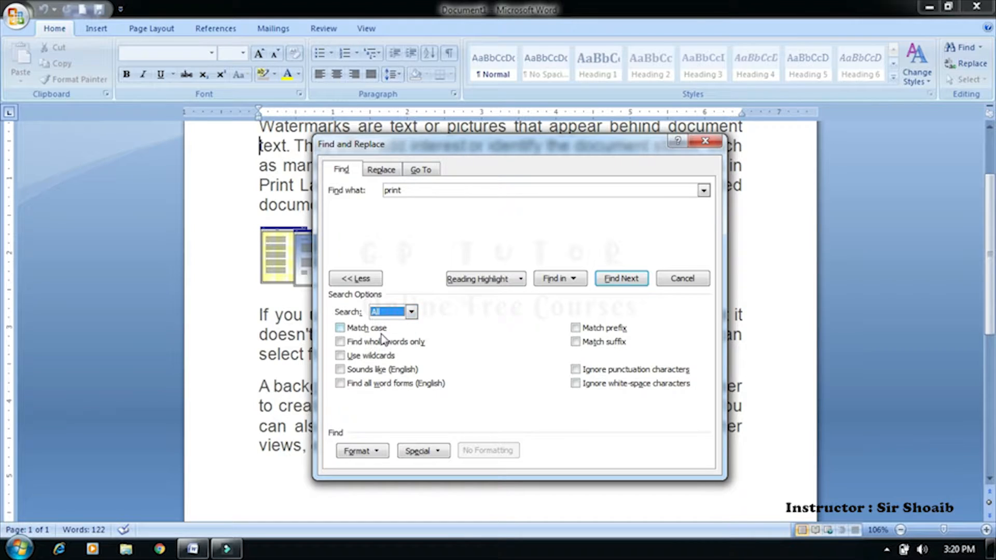
Step: Find the next occurrence of the phrase "print layout" with Match case switched off
{"action": "left_click", "coordinate": [343, 328]}
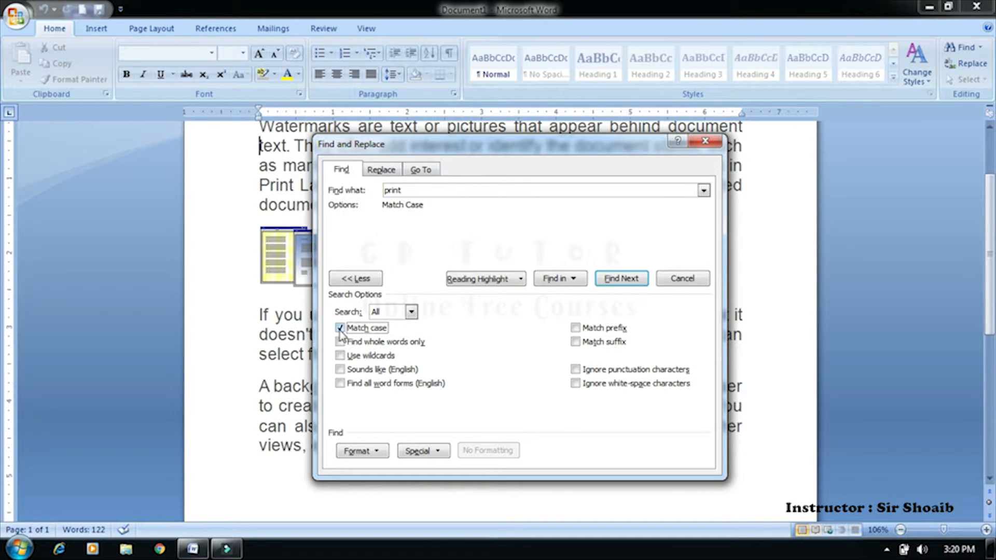
{"action": "left_click", "coordinate": [340, 329]}
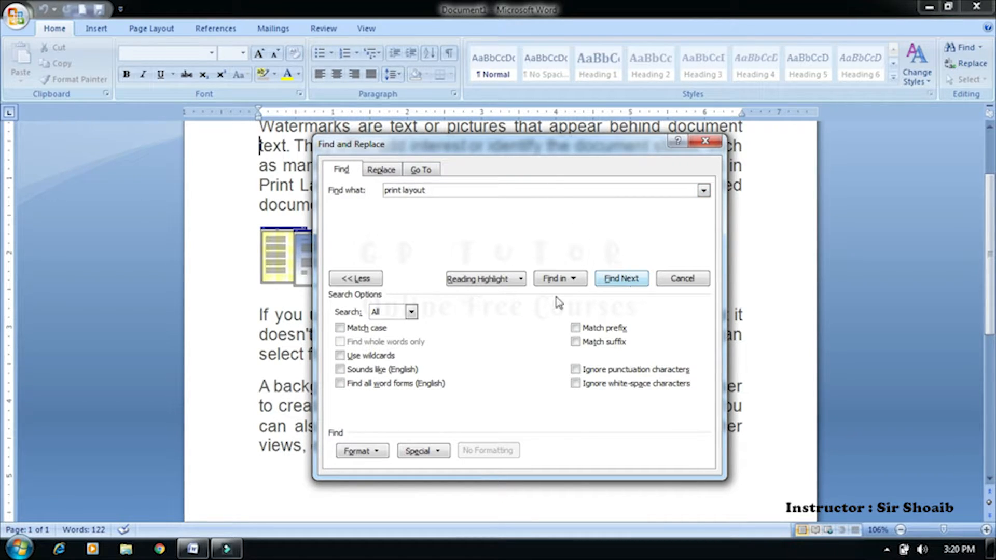
{"action": "left_click", "coordinate": [601, 283]}
{"action": "left_click_drag", "start_coordinate": [531, 135], "coordinate": [590, 158]}
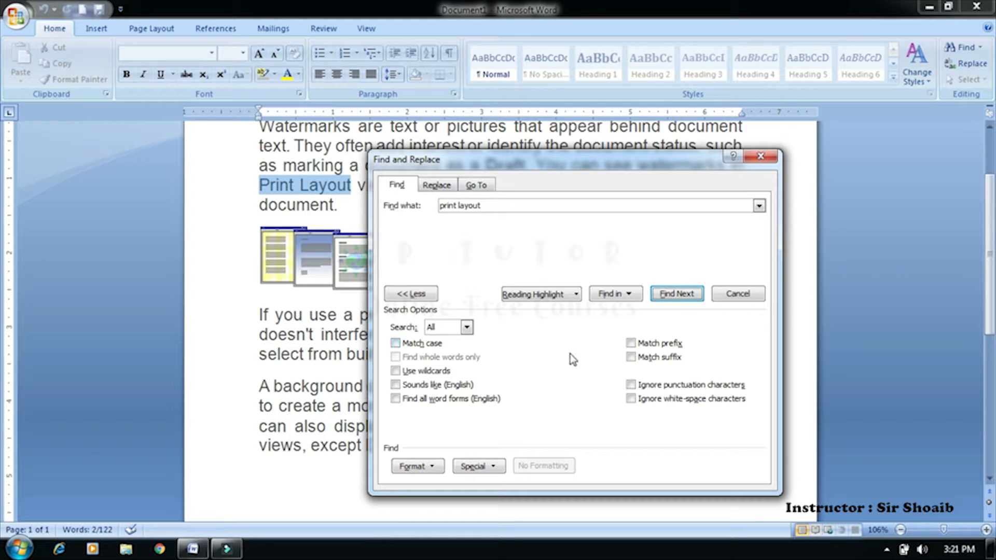
Step: Search for "print" with Find whole words only enabled, and close the Find dialog
{"action": "left_click", "coordinate": [491, 205]}
{"action": "key", "text": "BackSpace"}
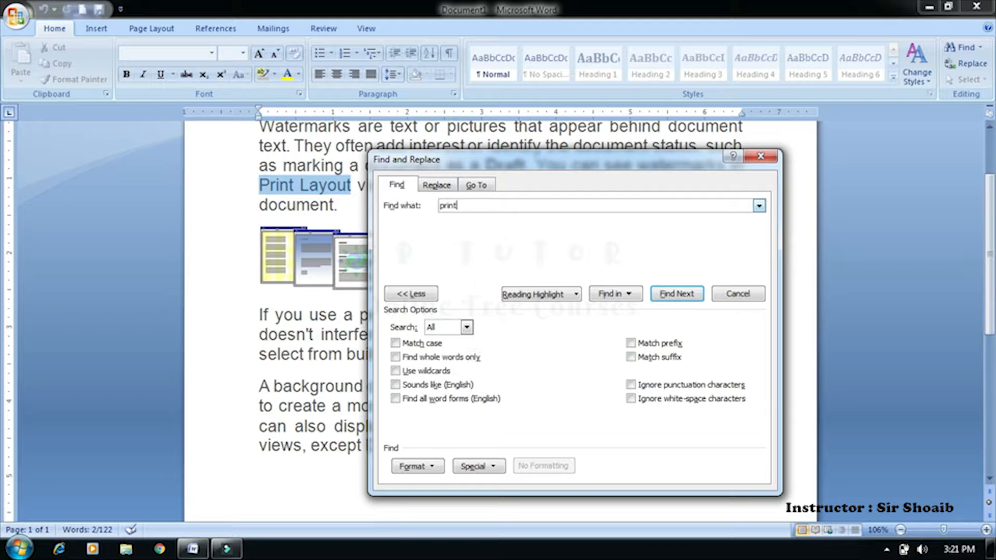
{"action": "left_click", "coordinate": [395, 358]}
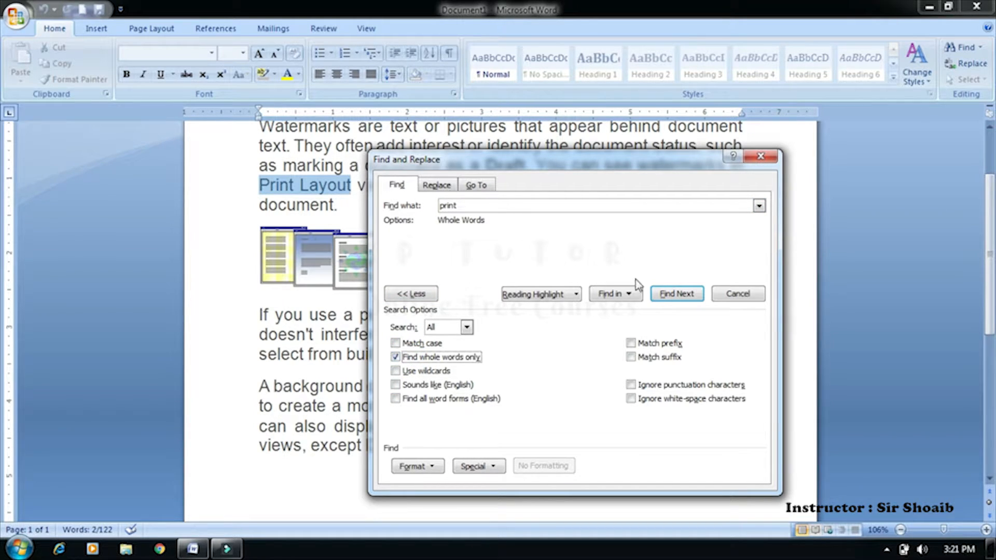
{"action": "left_click", "coordinate": [663, 294]}
{"action": "left_click", "coordinate": [501, 312]}
{"action": "left_click", "coordinate": [751, 293]}
Step: Place the cursor at the end of the first paragraph and repeat the whole-word search for "print" through the document
{"action": "left_click", "coordinate": [400, 202]}
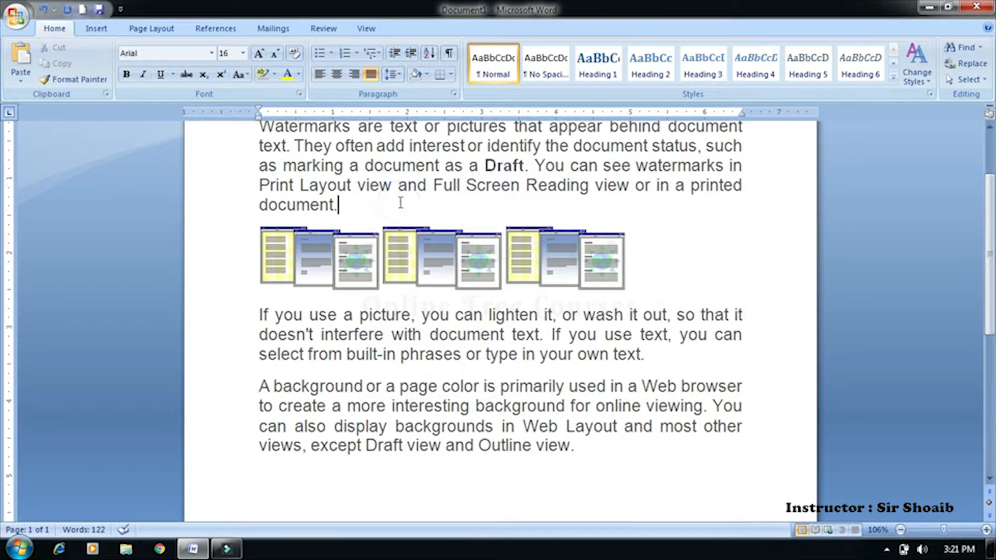
{"action": "left_click", "coordinate": [979, 48]}
{"action": "left_click", "coordinate": [966, 64]}
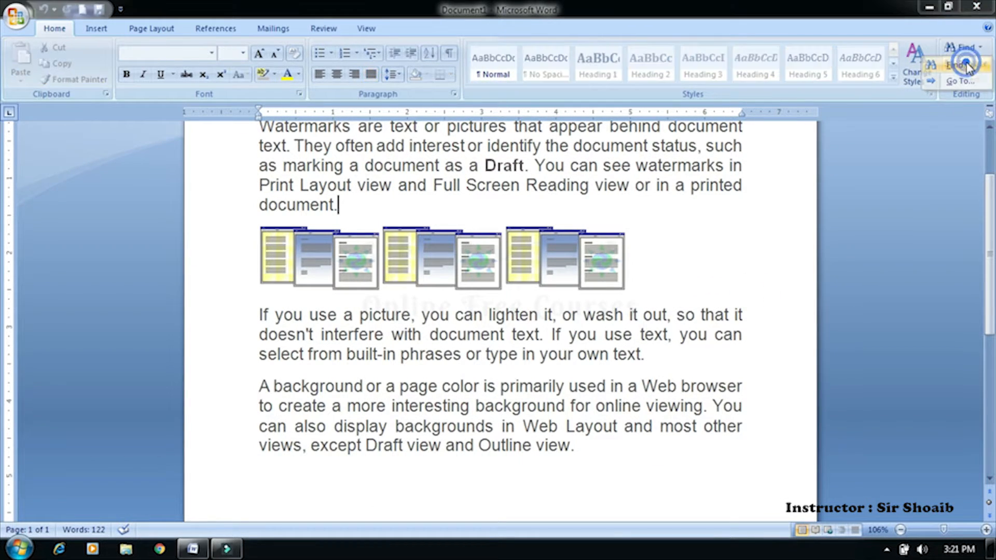
{"action": "left_click", "coordinate": [678, 294]}
{"action": "left_click", "coordinate": [679, 295]}
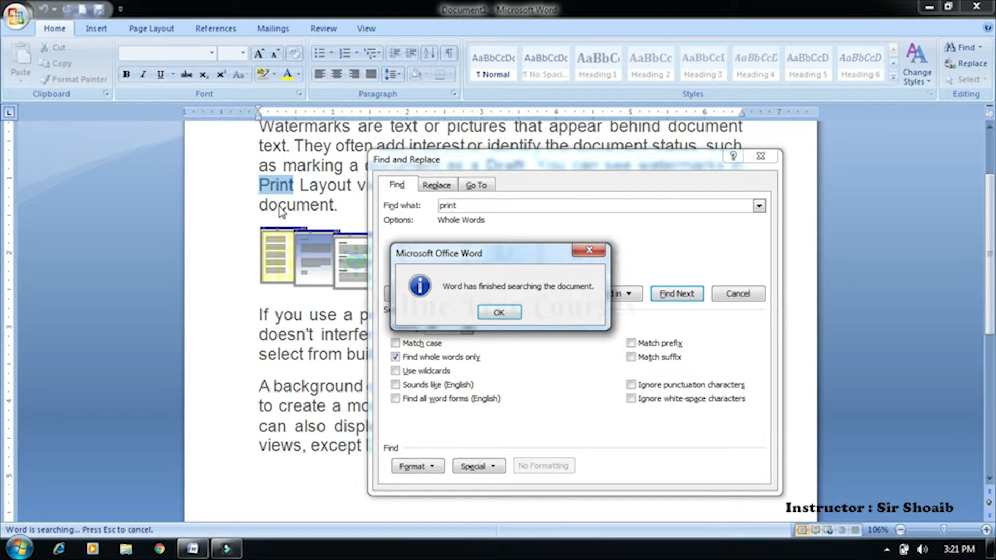
{"action": "left_click", "coordinate": [498, 313]}
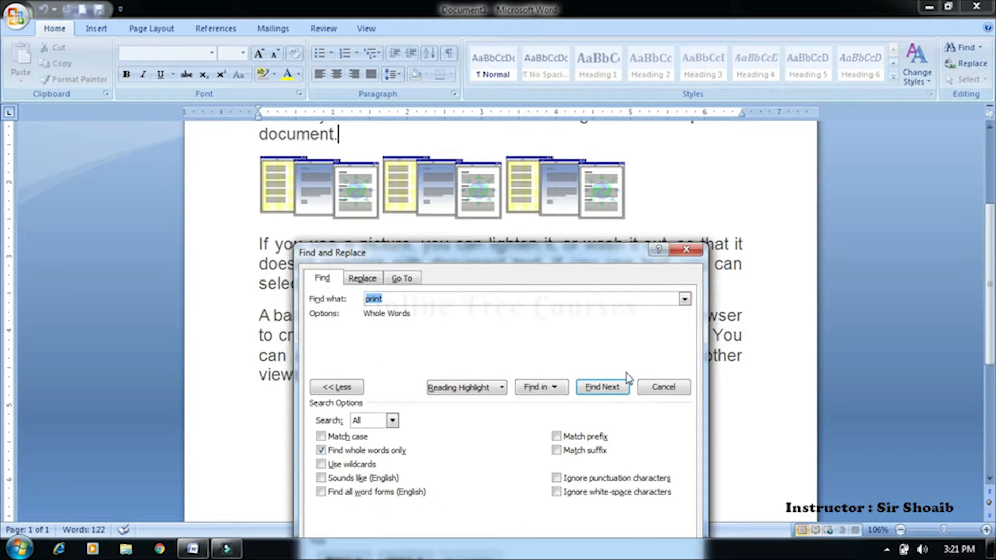
{"action": "left_click", "coordinate": [661, 384]}
Step: Compare the whole word "Print" with the "print" part of "printed" in the first paragraph by selecting each
{"action": "scroll", "coordinate": [723, 343], "scroll_direction": "up", "scroll_amount": 2}
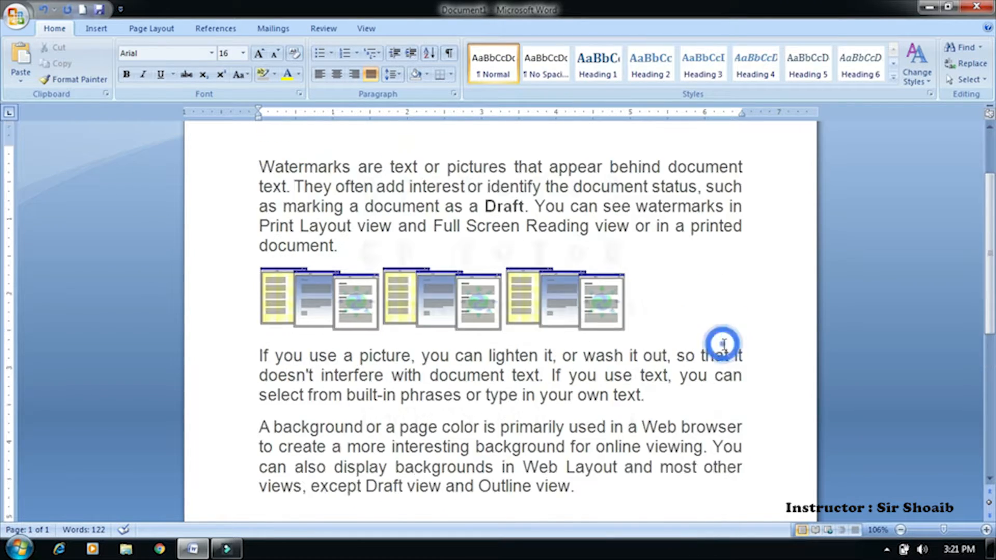
{"action": "scroll", "coordinate": [723, 343], "scroll_direction": "up", "scroll_amount": 1}
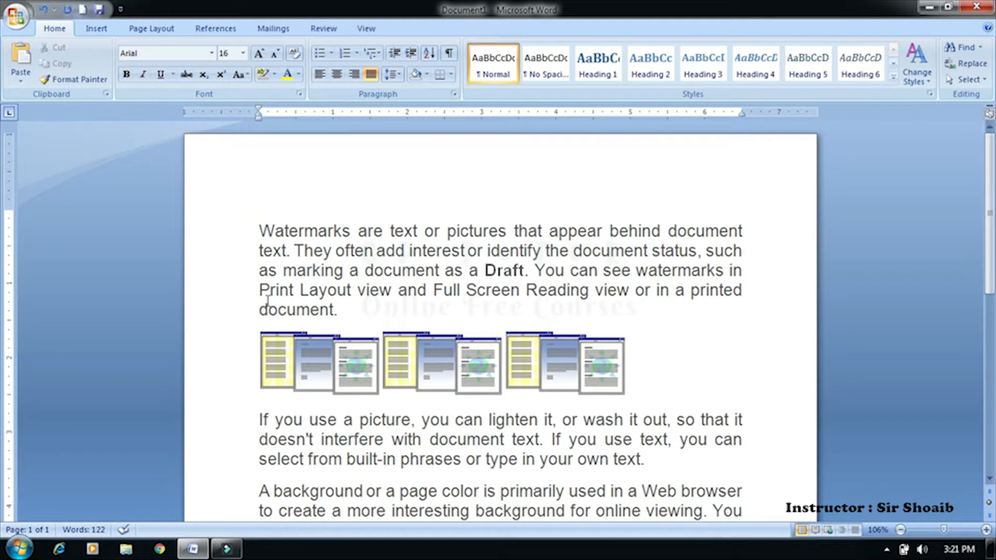
{"action": "left_click", "coordinate": [258, 287]}
{"action": "left_click_drag", "start_coordinate": [274, 286], "coordinate": [294, 289]}
{"action": "mouse_move", "coordinate": [690, 288]}
{"action": "left_mouse_down"}
{"action": "mouse_move", "coordinate": [728, 289]}
{"action": "mouse_move", "coordinate": [691, 290]}
{"action": "left_mouse_up"}
{"action": "left_click", "coordinate": [742, 339]}
{"action": "left_click", "coordinate": [725, 316]}
{"action": "left_click_drag", "start_coordinate": [745, 290], "coordinate": [696, 293]}
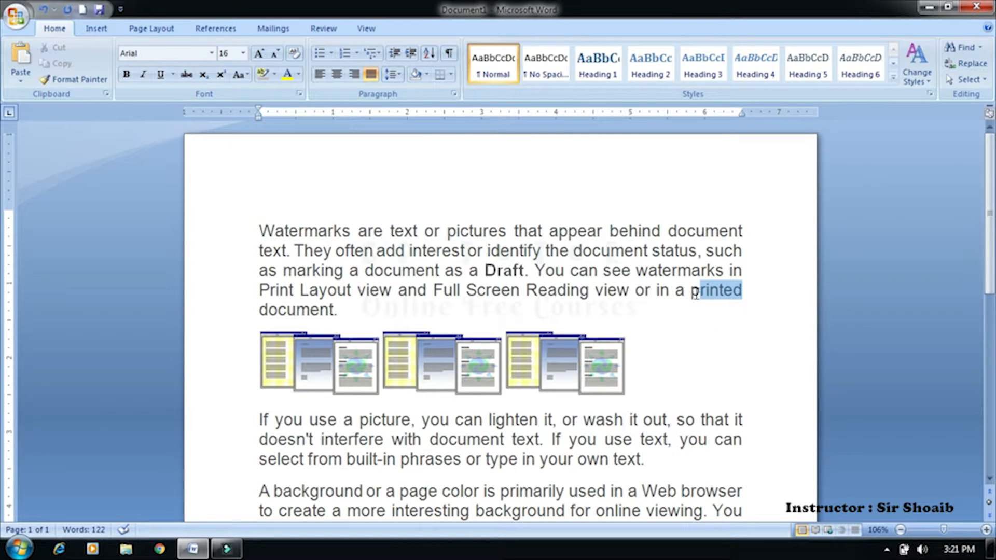
{"action": "left_click", "coordinate": [695, 305]}
{"action": "left_click", "coordinate": [718, 289]}
{"action": "left_click_drag", "start_coordinate": [718, 289], "coordinate": [690, 291]}
{"action": "left_click", "coordinate": [709, 317]}
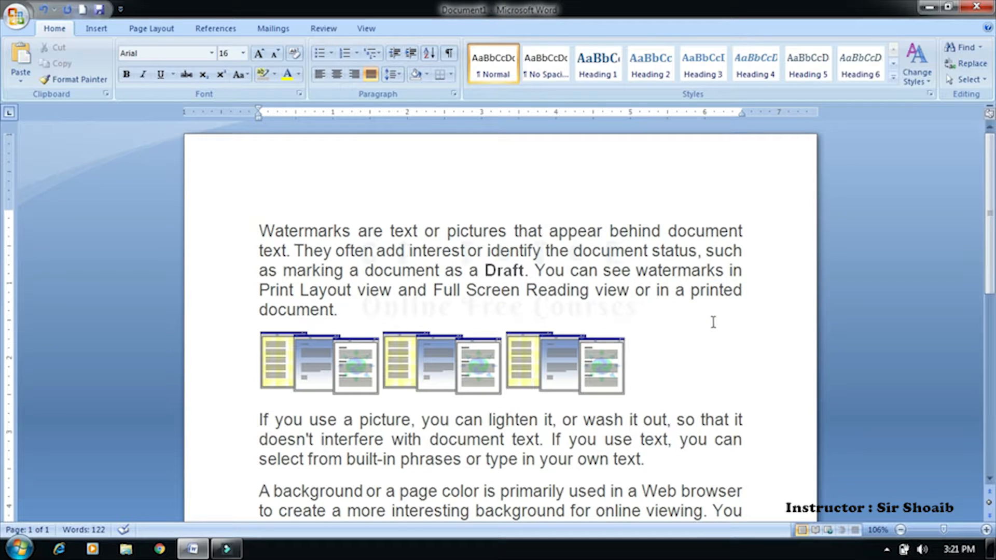
Step: Reopen the Find dialog, turn off Find whole words only, and collapse the additional search options
{"action": "left_click", "coordinate": [973, 47]}
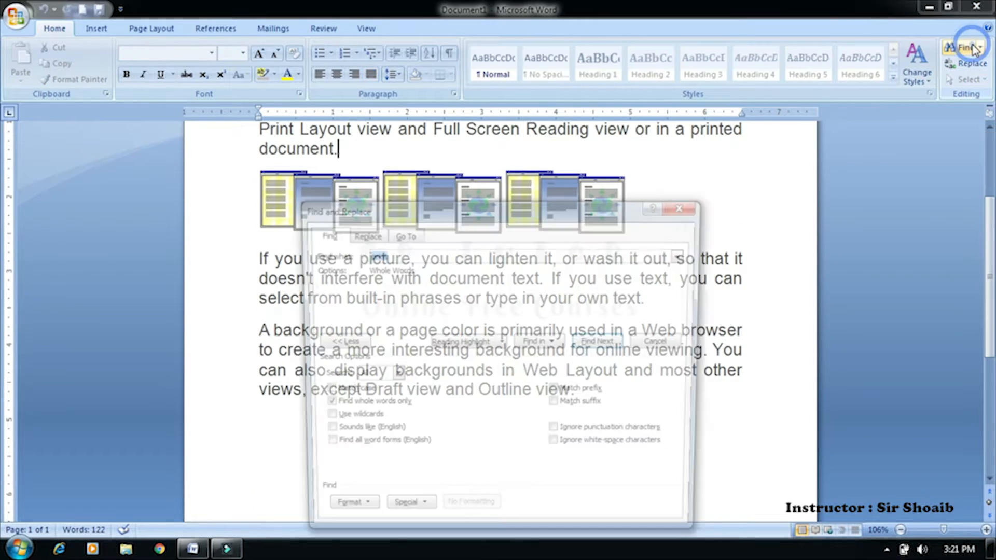
{"action": "left_click_drag", "start_coordinate": [518, 208], "coordinate": [524, 88]}
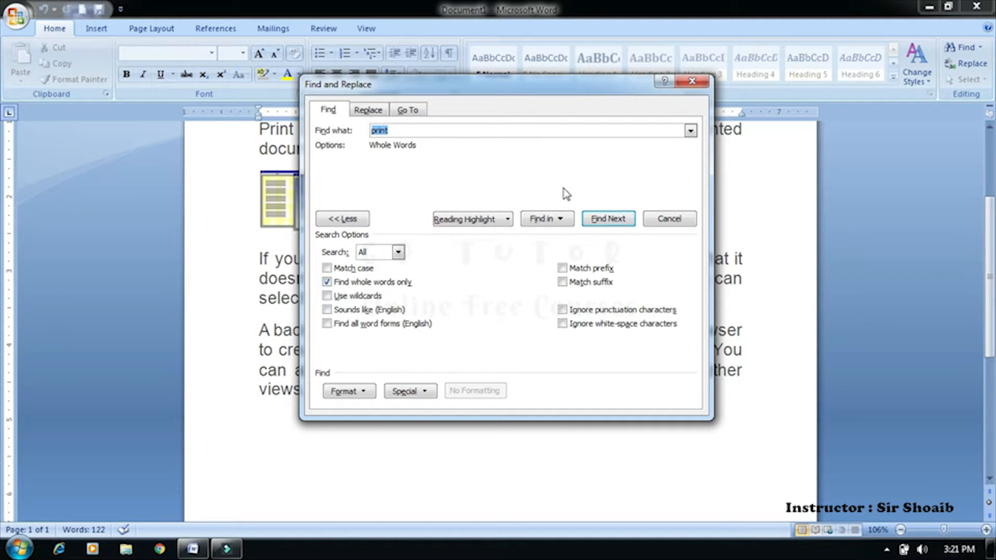
{"action": "left_click_drag", "start_coordinate": [554, 85], "coordinate": [552, 143]}
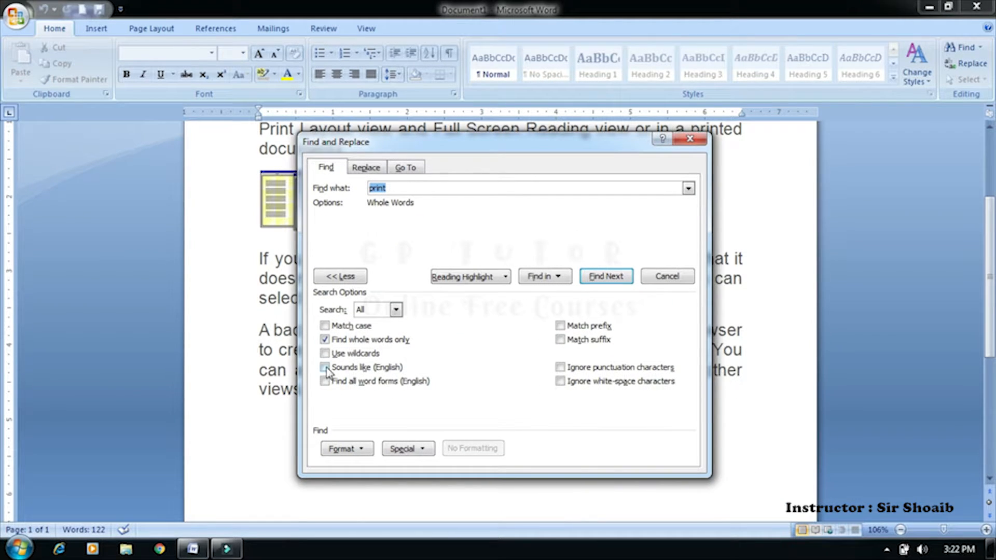
{"action": "left_click", "coordinate": [325, 340]}
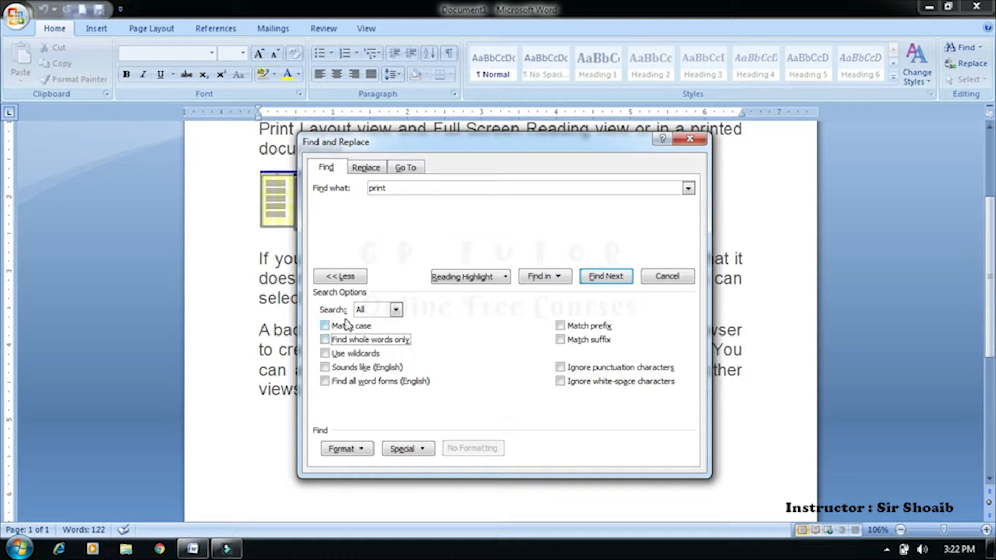
{"action": "left_click", "coordinate": [341, 277]}
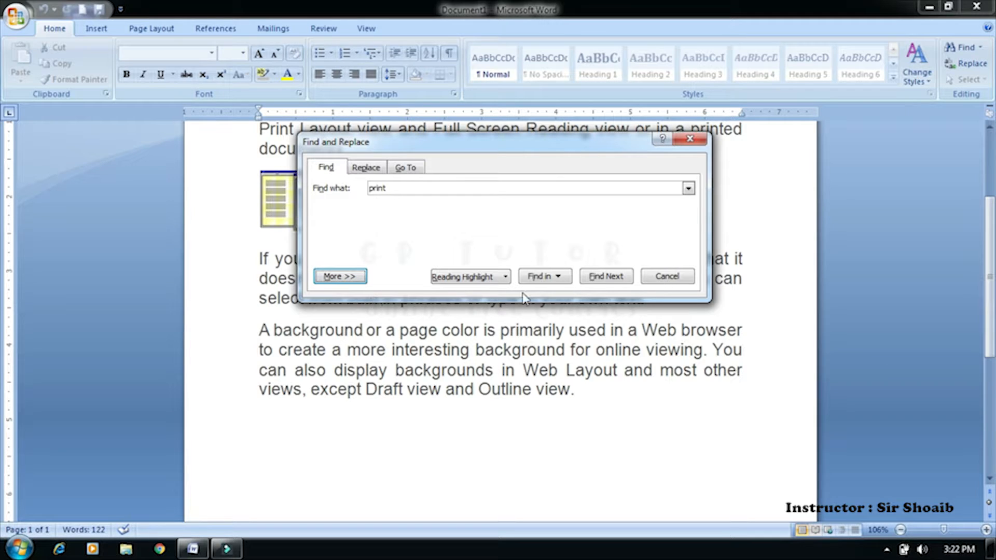
{"action": "left_click_drag", "start_coordinate": [531, 146], "coordinate": [549, 207]}
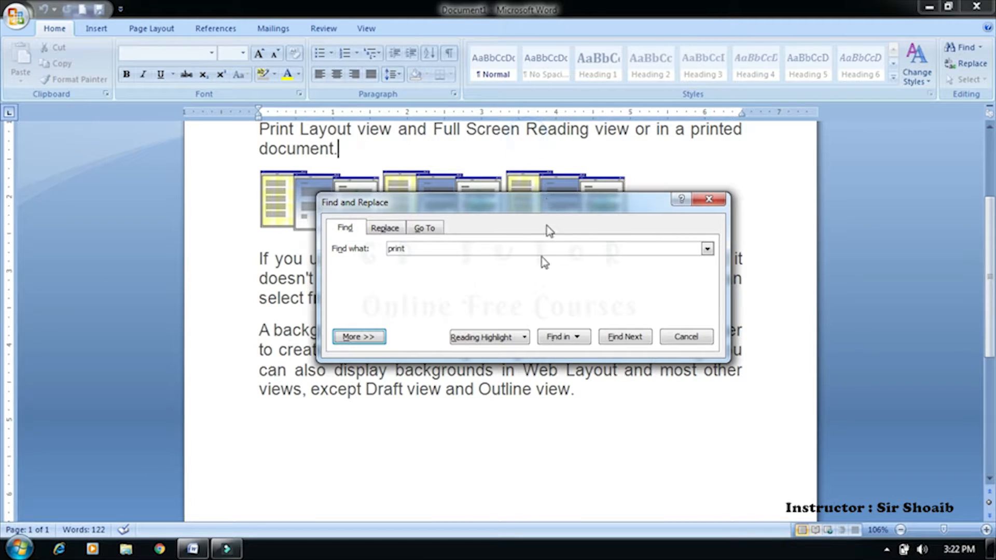
Step: Apply reading highlight to all occurrences of "print" and clear the highlighting again
{"action": "left_click", "coordinate": [480, 337]}
{"action": "left_click", "coordinate": [498, 354]}
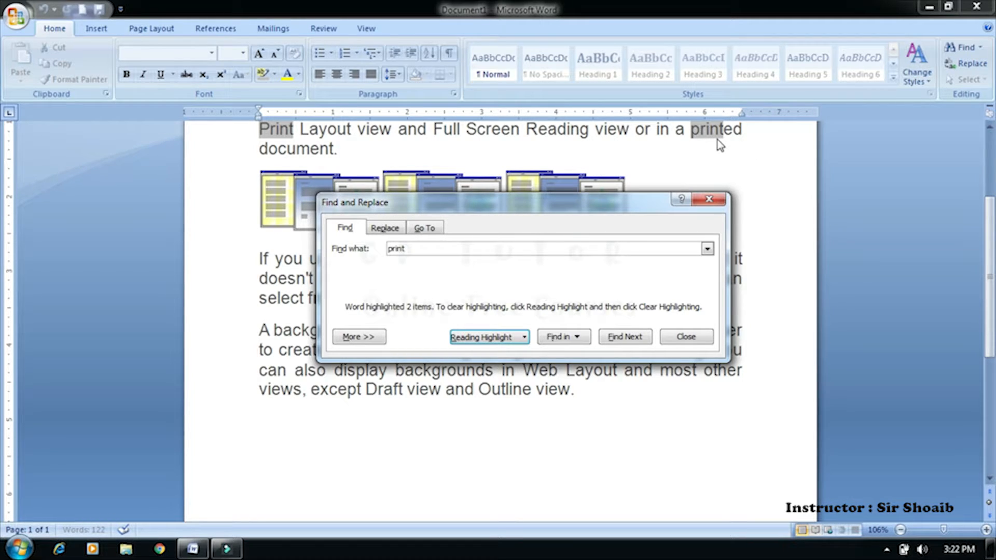
{"action": "left_click", "coordinate": [511, 341]}
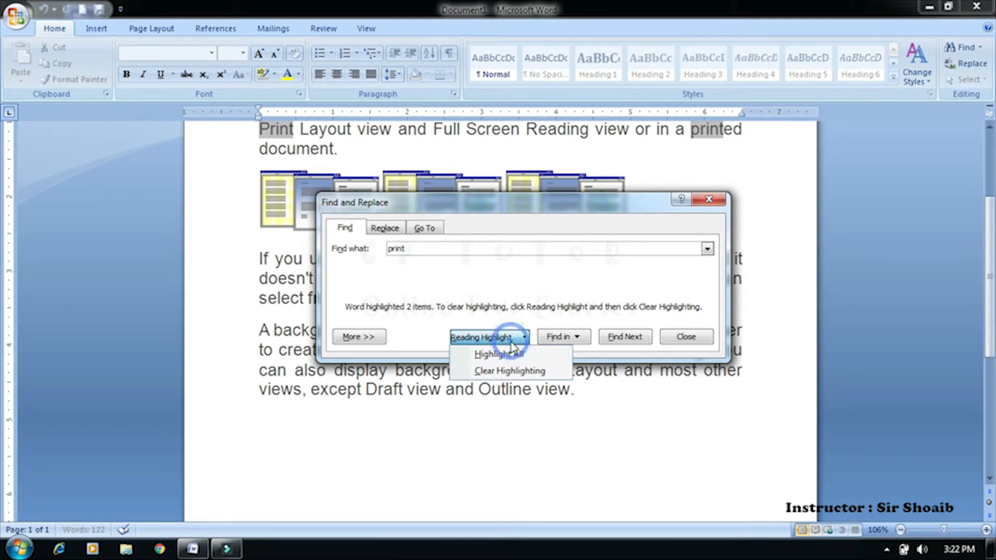
{"action": "left_click", "coordinate": [500, 372]}
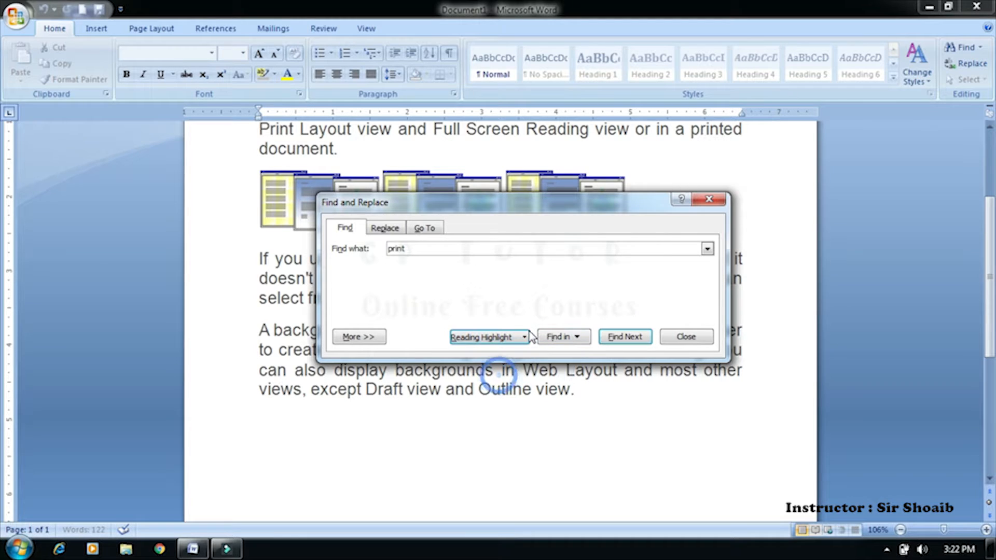
Step: Find the next "print" from the cursor, and select all occurrences of it in the main document
{"action": "left_click", "coordinate": [626, 337]}
{"action": "left_click", "coordinate": [573, 339]}
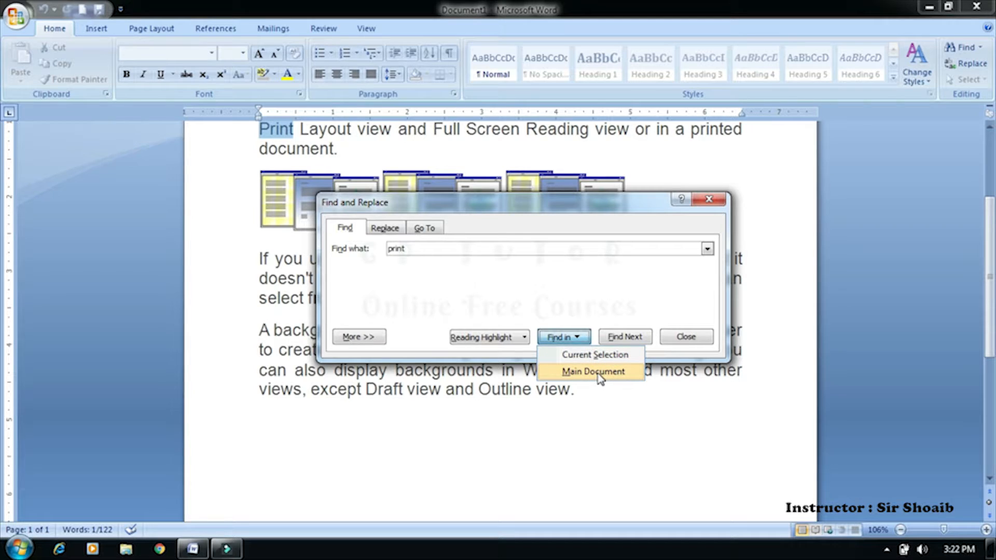
{"action": "left_click", "coordinate": [570, 294]}
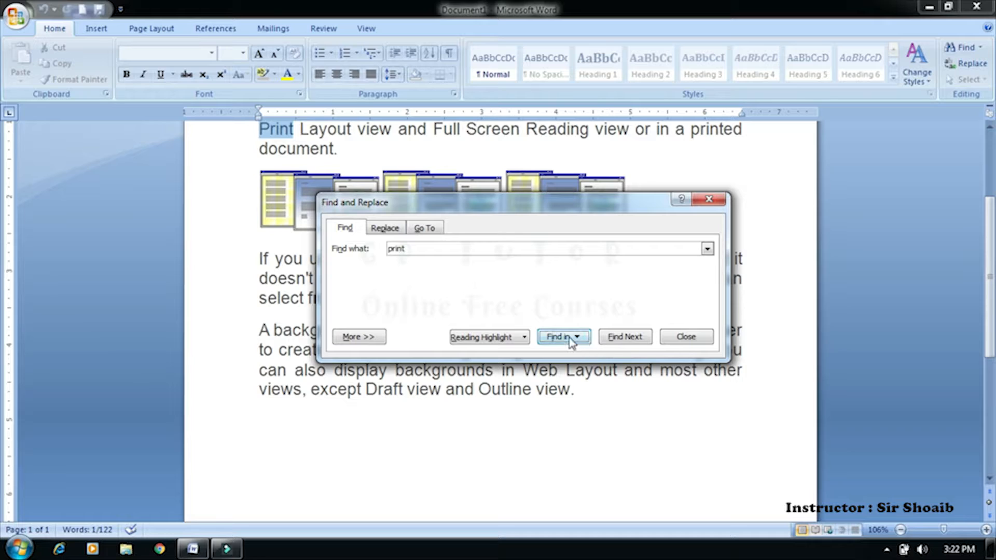
{"action": "left_click", "coordinate": [571, 341]}
{"action": "left_click", "coordinate": [592, 372]}
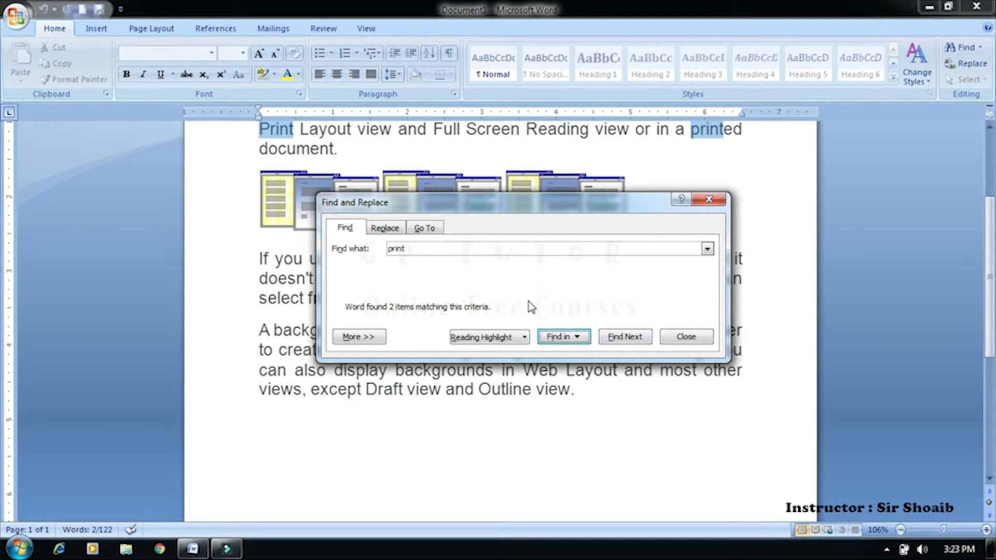
Step: Clear the search term, switch from Find to Replace, and enter "lighten" as the text to find
{"action": "left_click", "coordinate": [426, 244]}
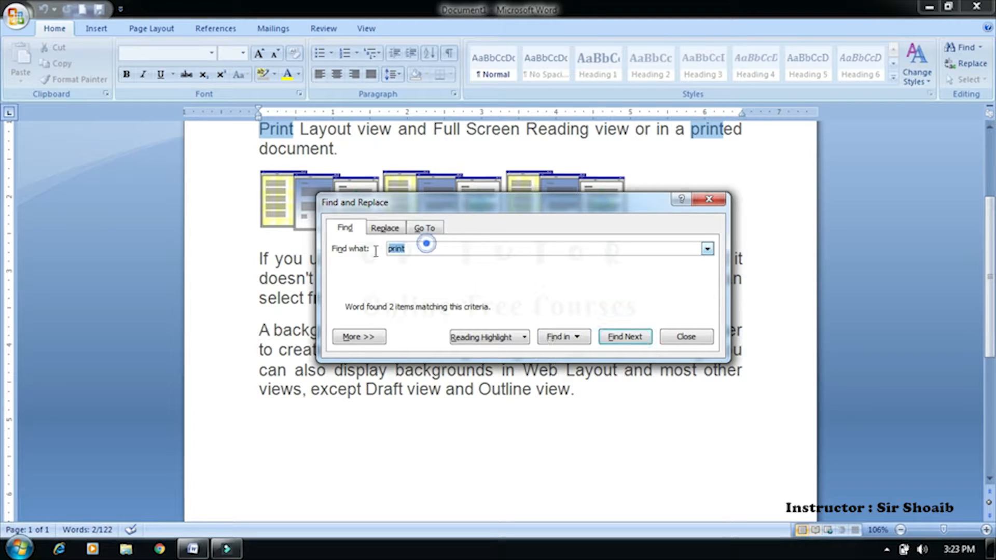
{"action": "key", "text": "BackSpace"}
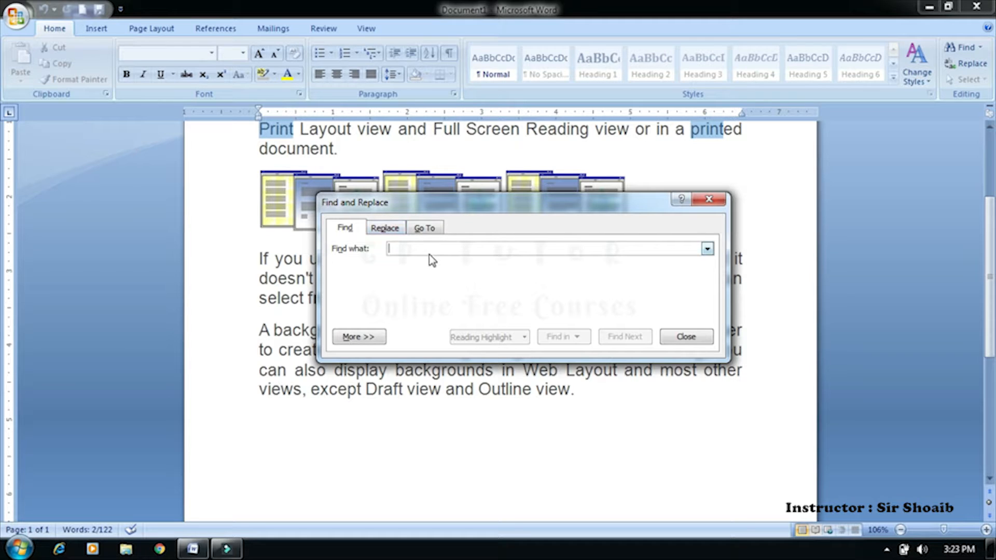
{"action": "mouse_move", "coordinate": [992, 553]}
{"action": "left_click", "coordinate": [384, 229]}
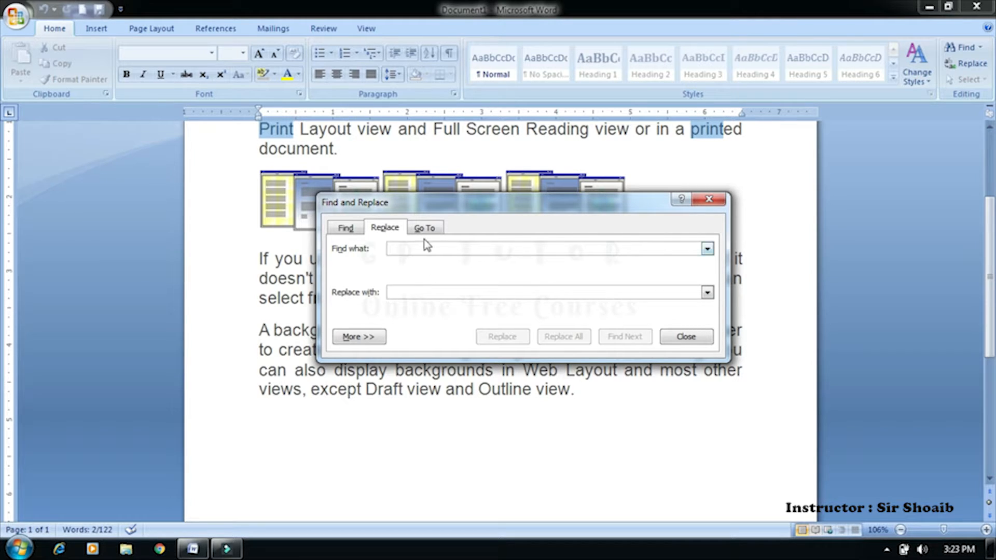
{"action": "left_click_drag", "start_coordinate": [440, 207], "coordinate": [430, 309]}
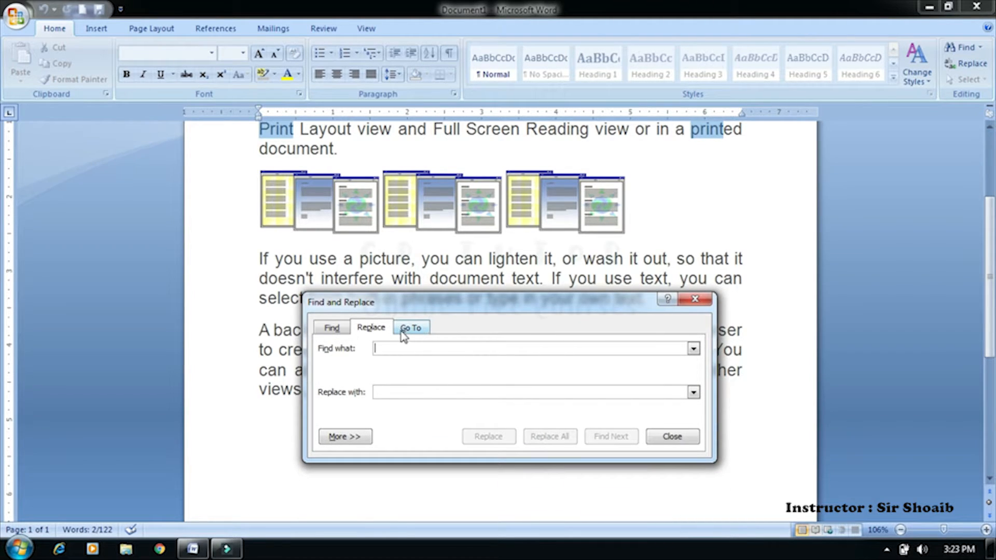
{"action": "type", "text": "lighten"}
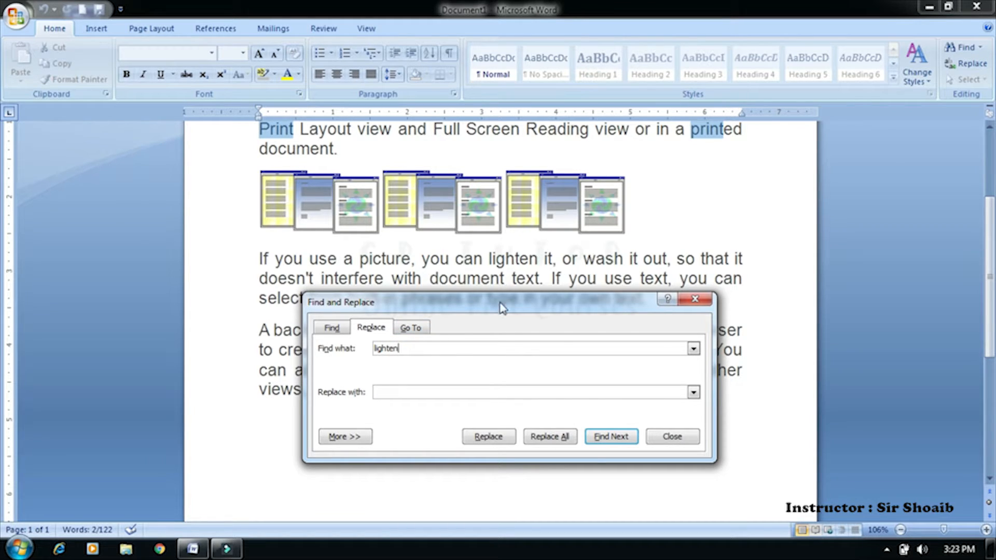
Step: Enter "shine" as the replacement text and try the replacement in the current selection only, without searching the remainder of the document
{"action": "left_click", "coordinate": [400, 396]}
{"action": "left_click", "coordinate": [406, 348]}
{"action": "double_click", "coordinate": [401, 348]}
{"action": "left_click", "coordinate": [411, 347]}
{"action": "double_click", "coordinate": [397, 391]}
{"action": "left_click", "coordinate": [409, 390]}
{"action": "left_click", "coordinate": [477, 439]}
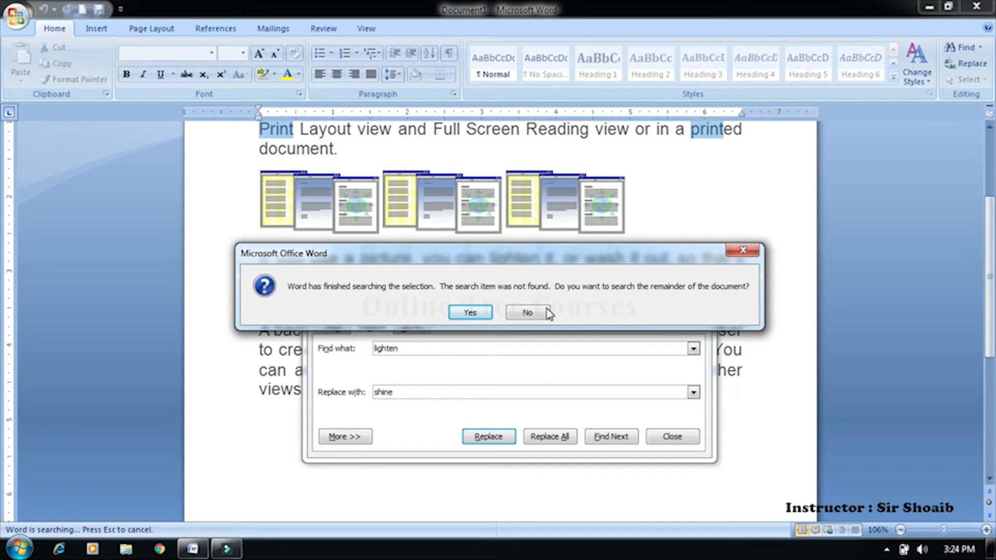
{"action": "left_click", "coordinate": [527, 312]}
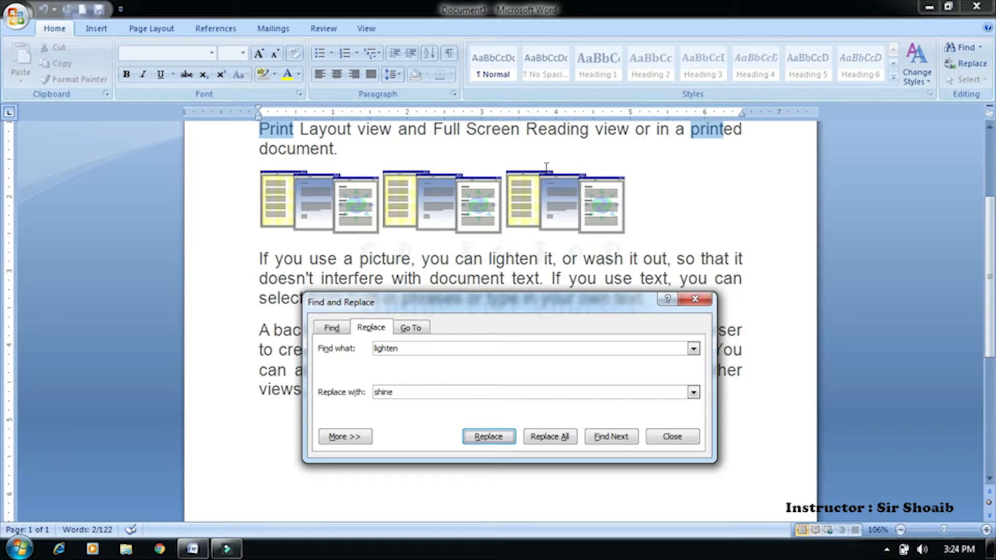
Step: Find "lighten" in the remainder of the document, without continuing the search from the beginning
{"action": "left_click", "coordinate": [626, 434]}
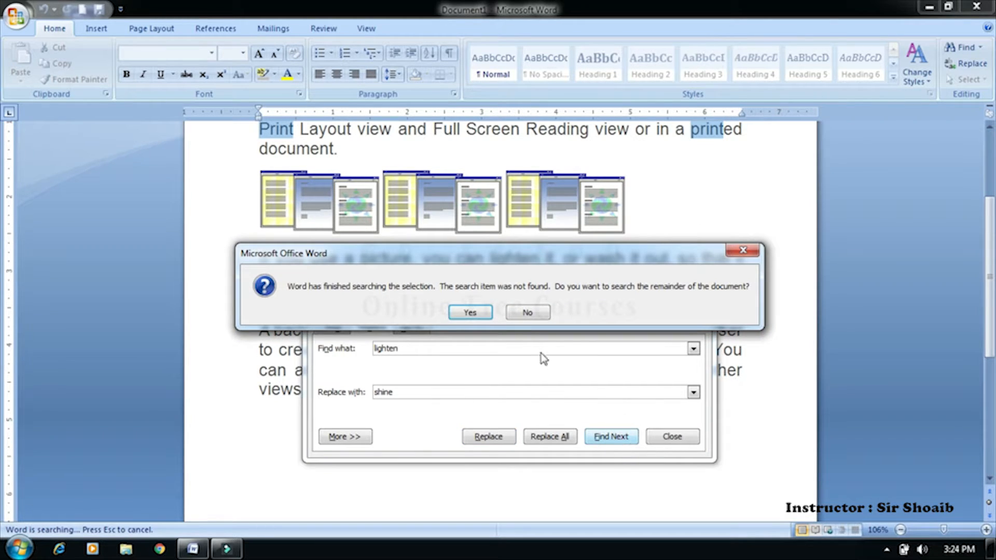
{"action": "left_click", "coordinate": [484, 313]}
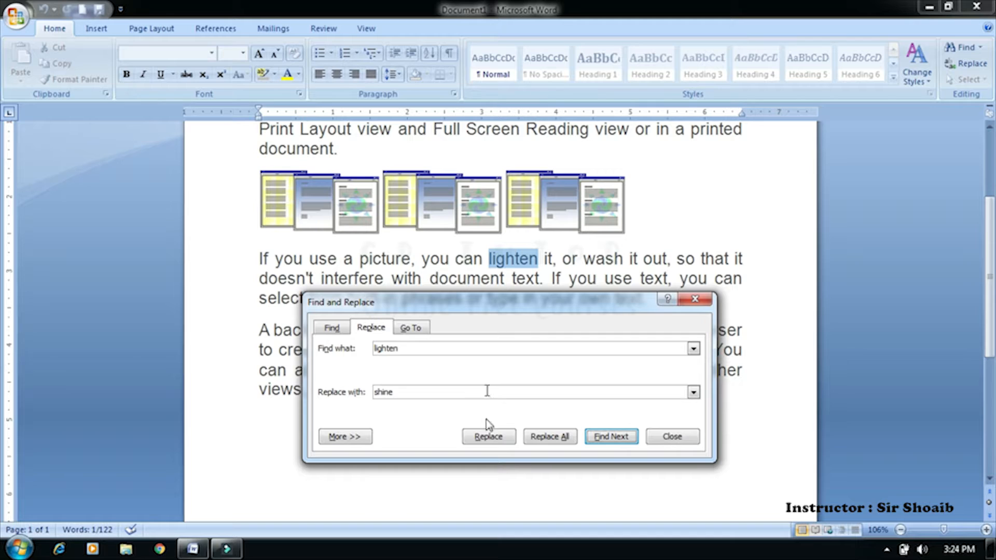
{"action": "left_click", "coordinate": [620, 437]}
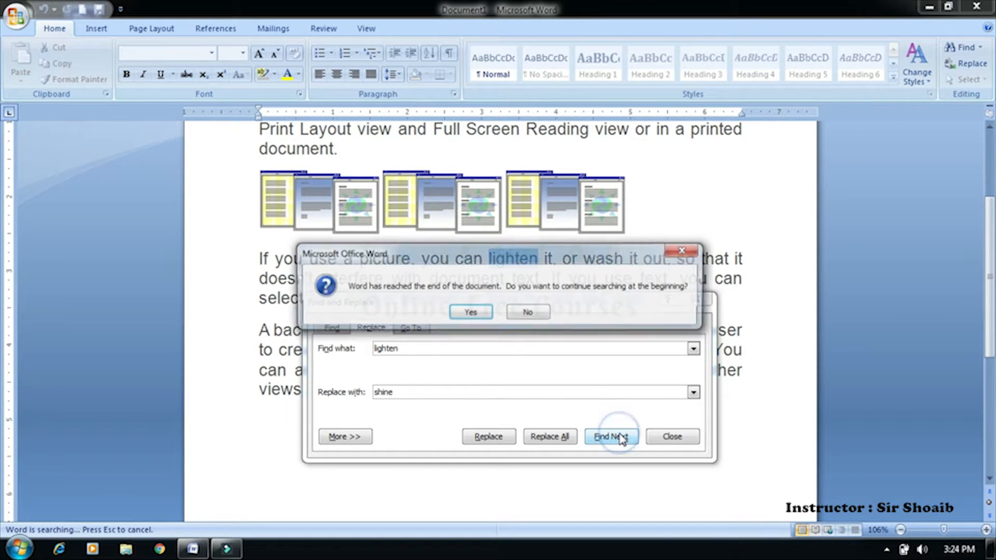
{"action": "left_click", "coordinate": [528, 312]}
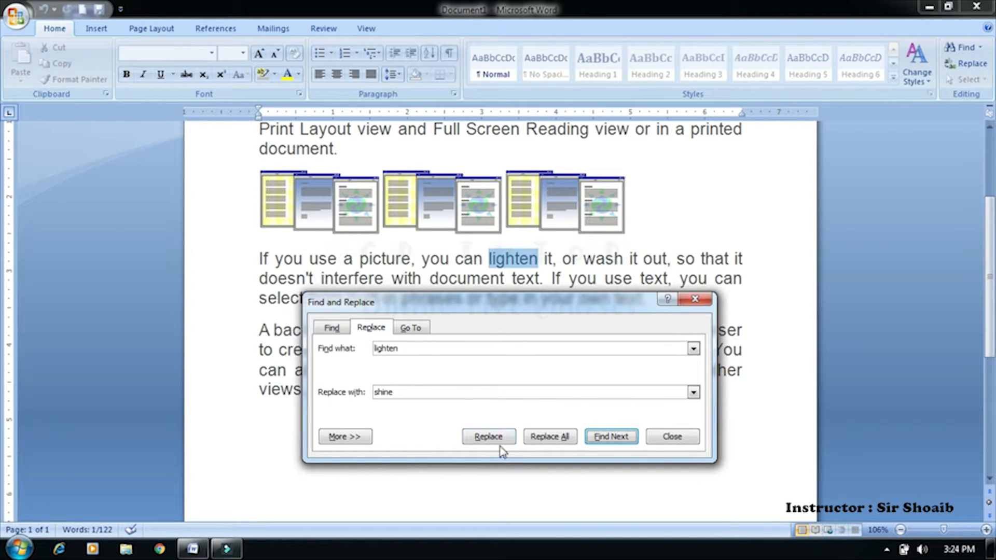
Step: Replace the found "lighten" with "shine" and continue the search from the beginning of the document
{"action": "left_click", "coordinate": [488, 436]}
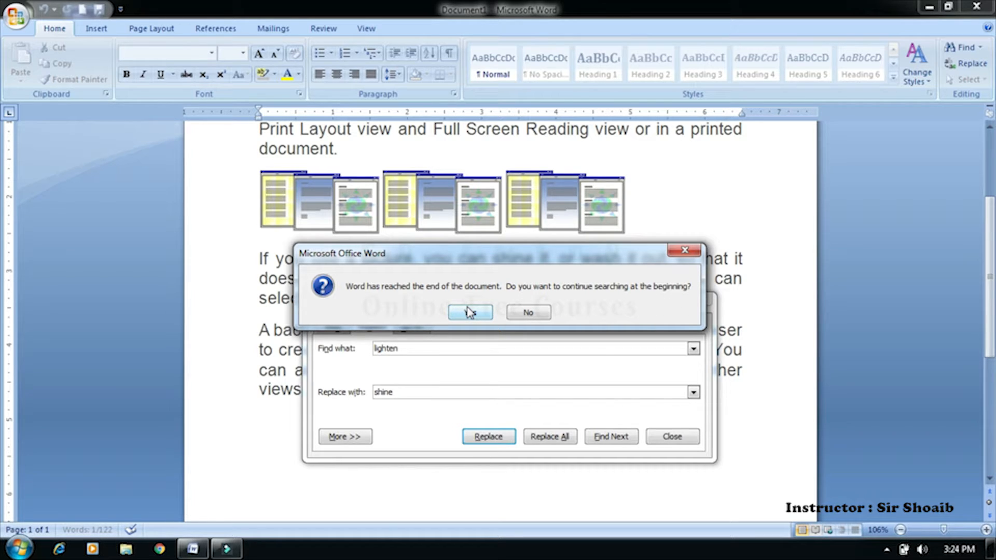
{"action": "left_click_drag", "start_coordinate": [495, 268], "coordinate": [484, 293]}
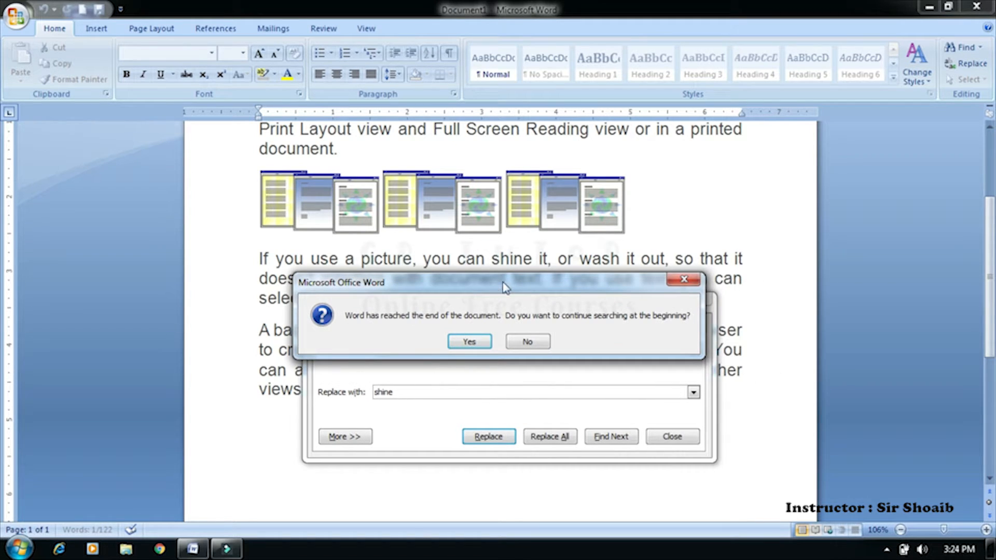
{"action": "left_click_drag", "start_coordinate": [445, 283], "coordinate": [407, 441]}
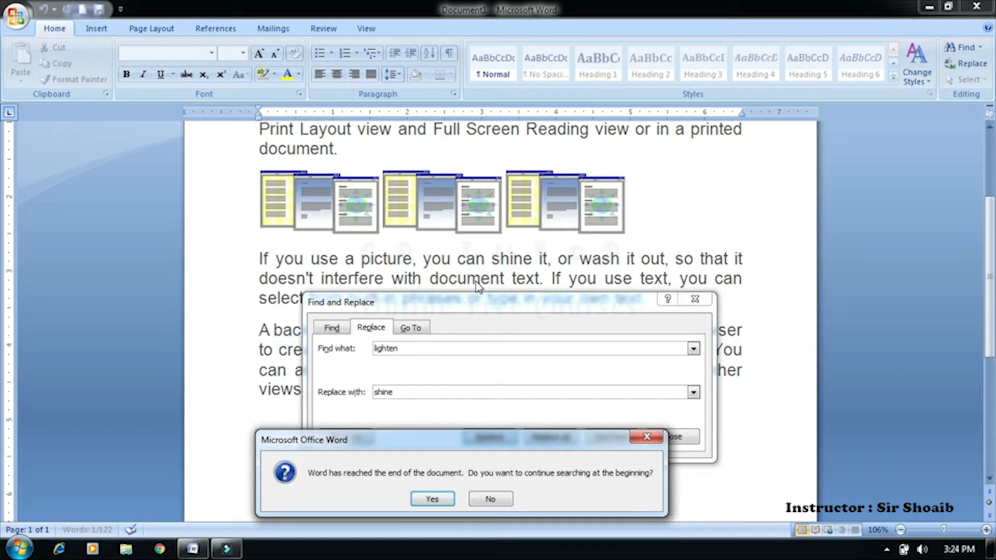
{"action": "left_click_drag", "start_coordinate": [497, 441], "coordinate": [547, 315]}
{"action": "left_click", "coordinate": [482, 373]}
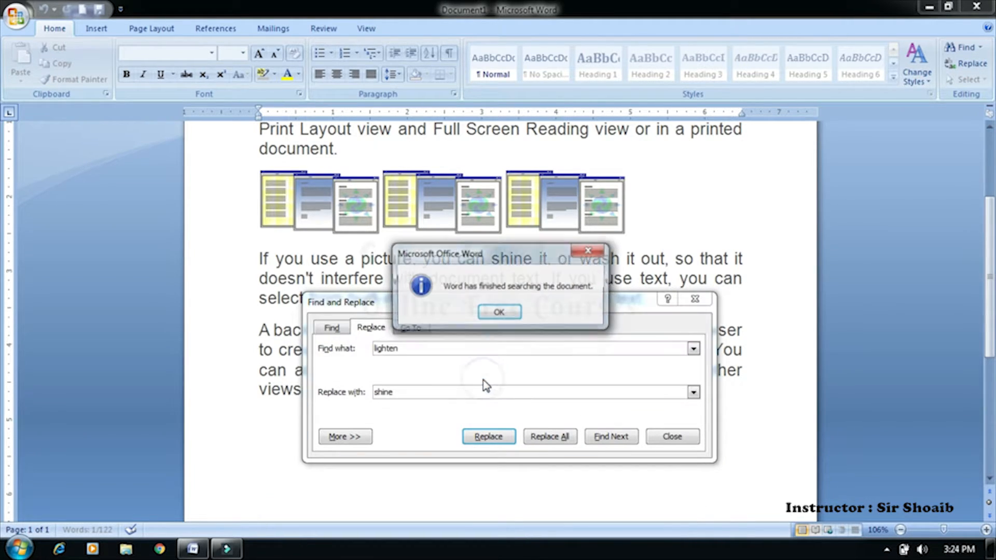
{"action": "left_click", "coordinate": [500, 311]}
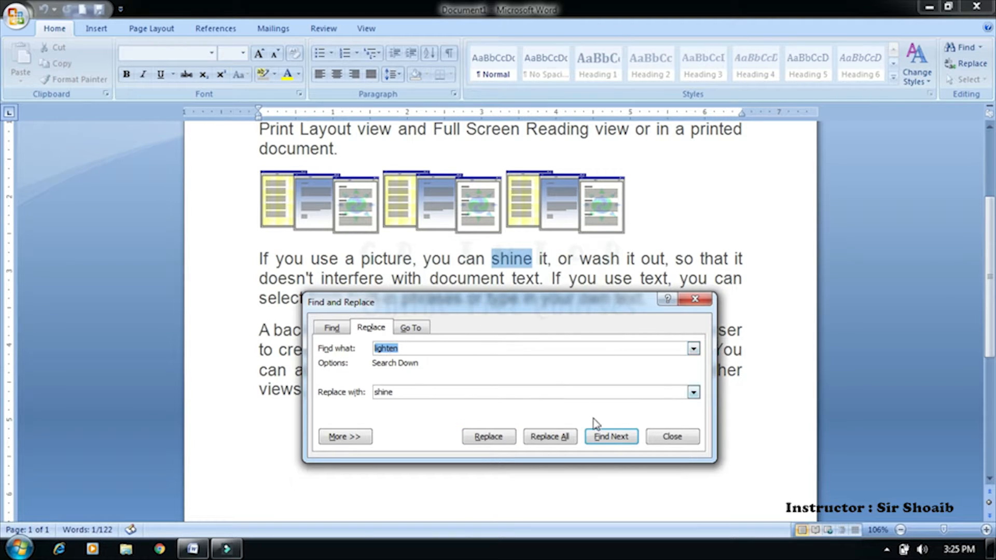
Step: Close Find and Replace and check the replaced word "shine" in the second paragraph by selecting it
{"action": "left_click", "coordinate": [670, 437]}
{"action": "left_click", "coordinate": [509, 406]}
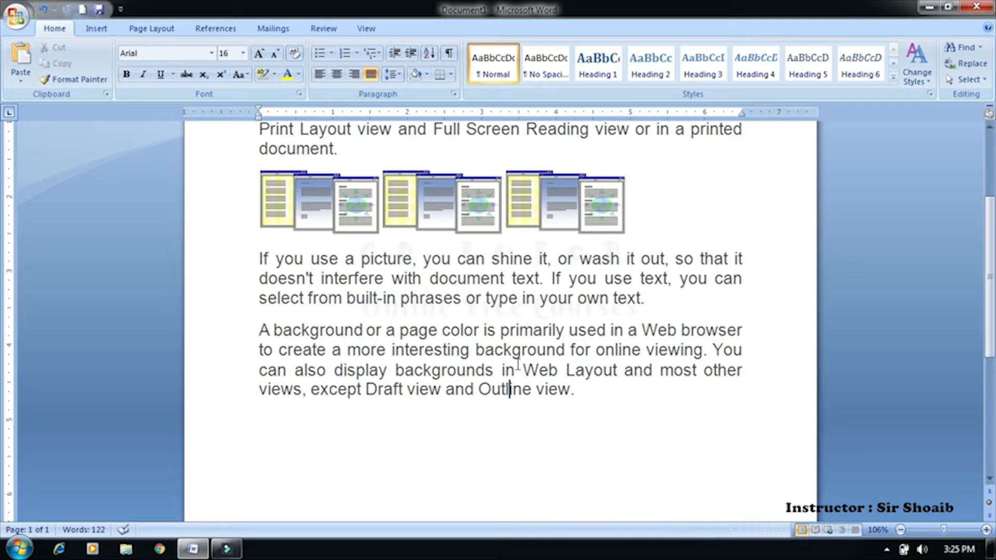
{"action": "left_click_drag", "start_coordinate": [492, 258], "coordinate": [532, 257]}
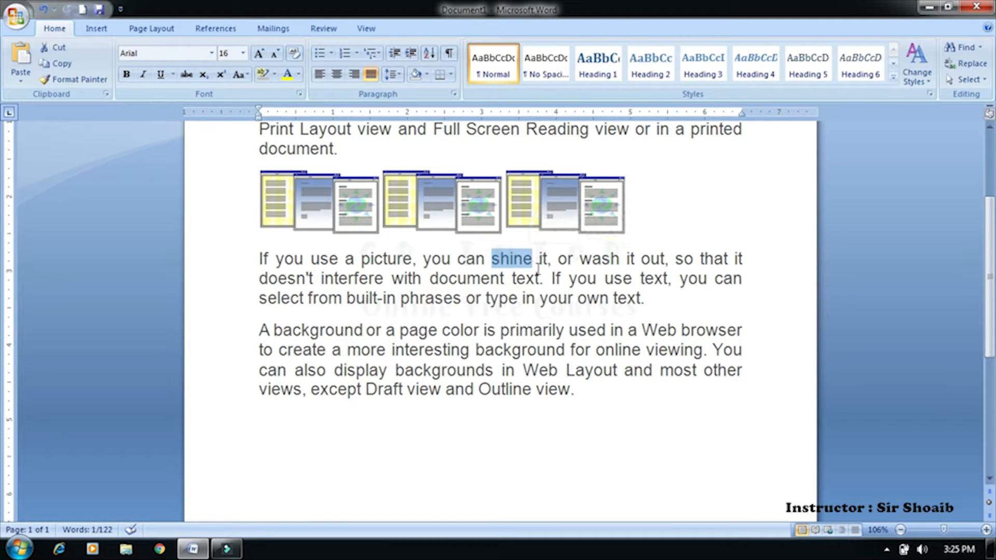
{"action": "left_click", "coordinate": [530, 293]}
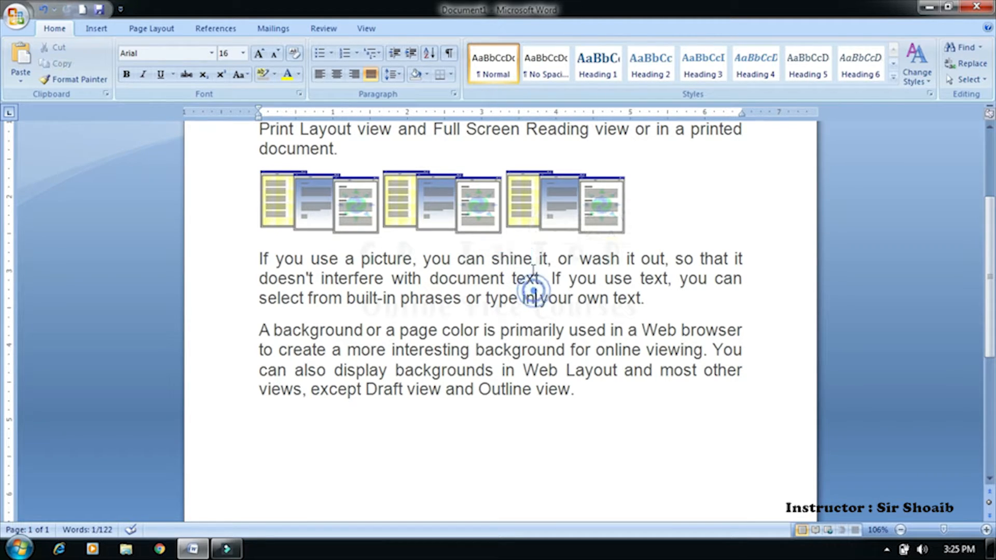
Step: Reopen Find and Replace, compare its Find and Replace settings, view the Go To options, and close it
{"action": "left_click", "coordinate": [962, 48]}
{"action": "left_click_drag", "start_coordinate": [483, 101], "coordinate": [407, 304]}
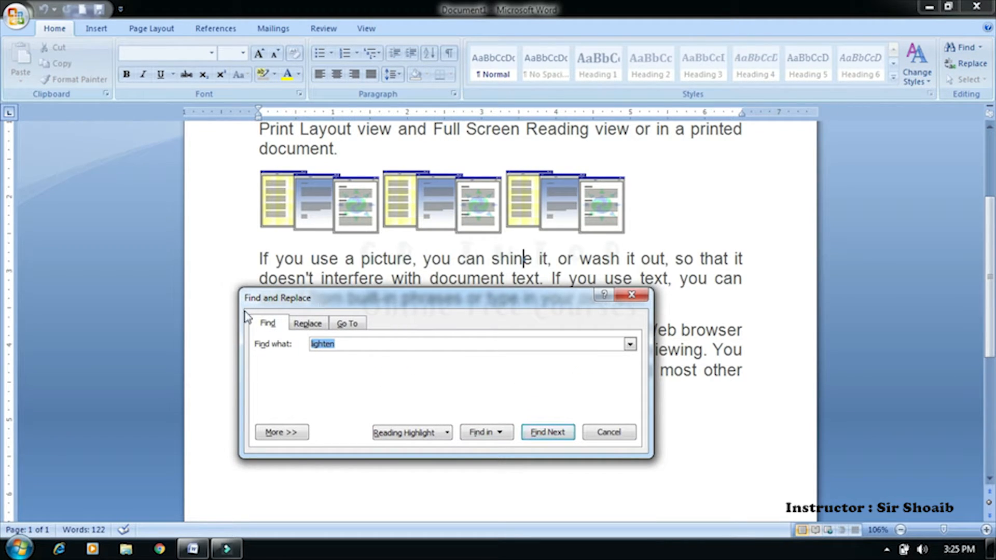
{"action": "left_click", "coordinate": [307, 323]}
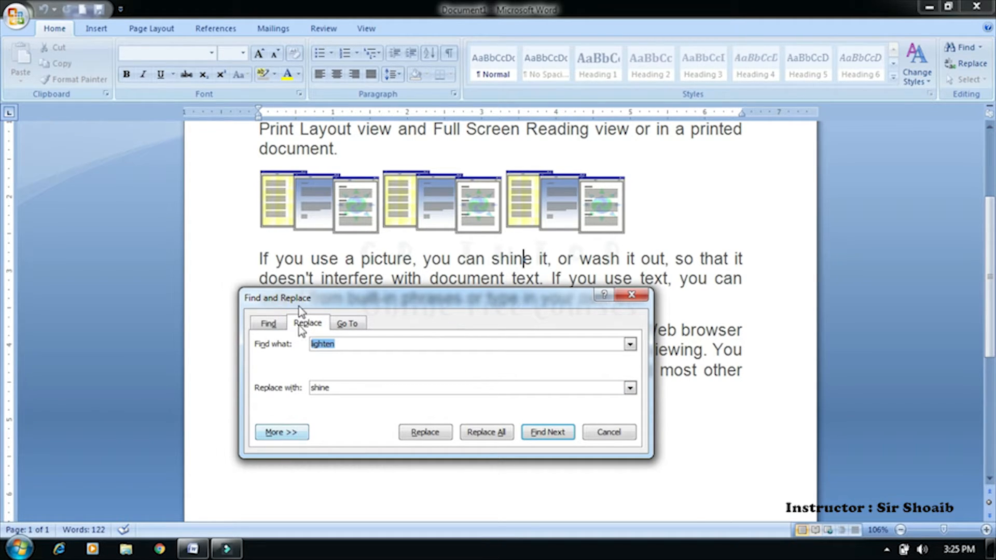
{"action": "left_click", "coordinate": [268, 323]}
{"action": "left_click", "coordinate": [269, 323]}
{"action": "left_click", "coordinate": [304, 323]}
{"action": "left_click", "coordinate": [267, 324]}
{"action": "left_click", "coordinate": [308, 323]}
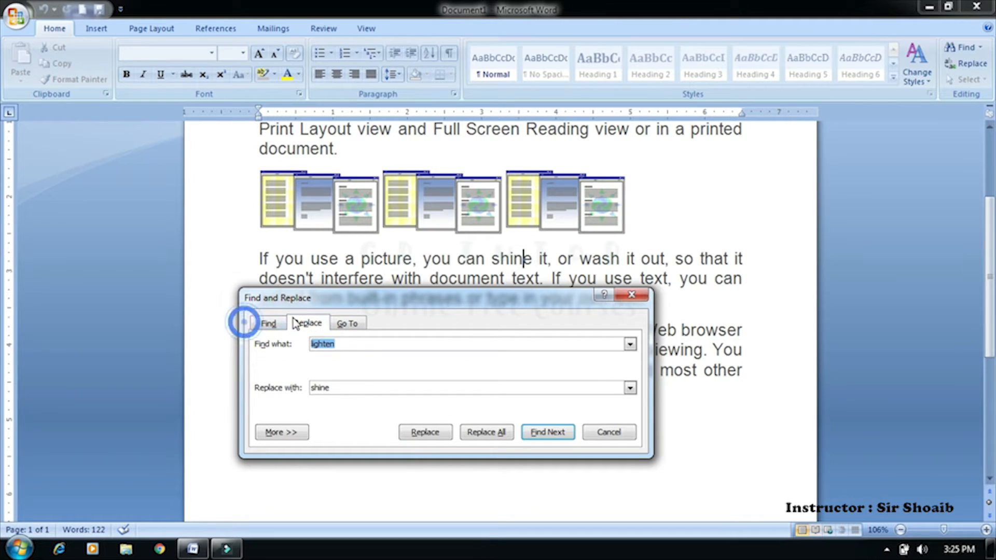
{"action": "left_click", "coordinate": [267, 323]}
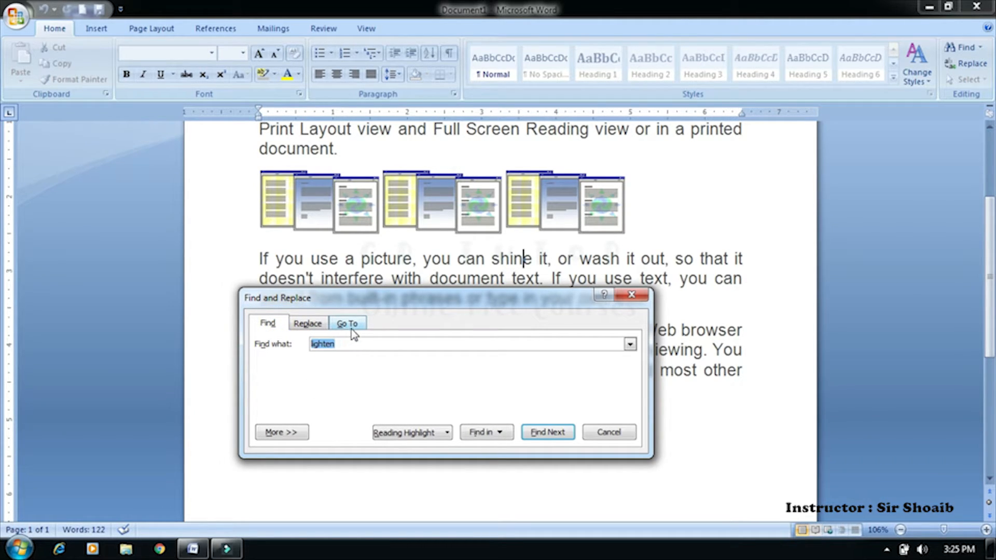
{"action": "left_click", "coordinate": [346, 327]}
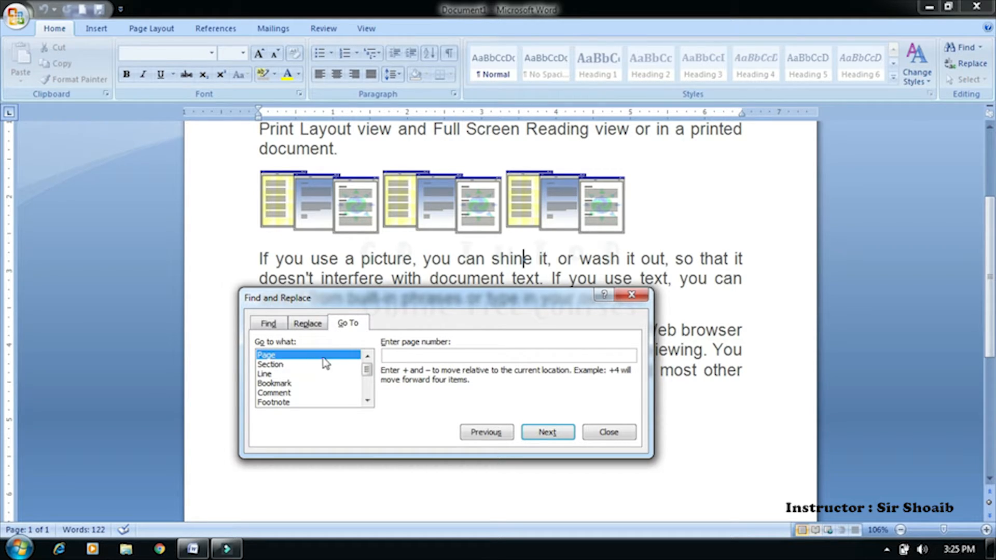
{"action": "left_click", "coordinate": [608, 433]}
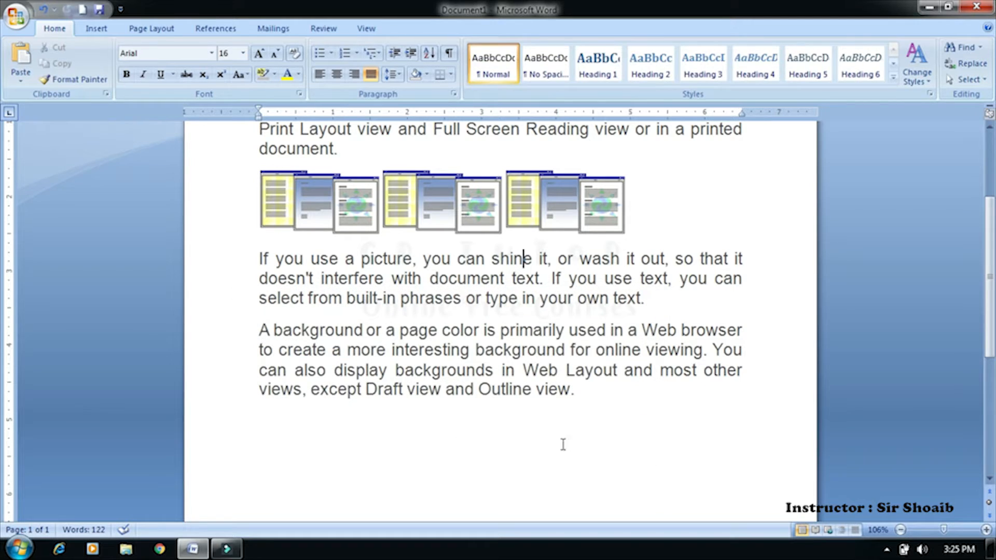
Step: Insert repeated page breaks before the last paragraph to extend the document to 20 pages
{"action": "left_click", "coordinate": [267, 428]}
{"action": "left_click", "coordinate": [266, 429]}
{"action": "key", "text": "Up"}
{"action": "key", "text": "ctrl+Return"}
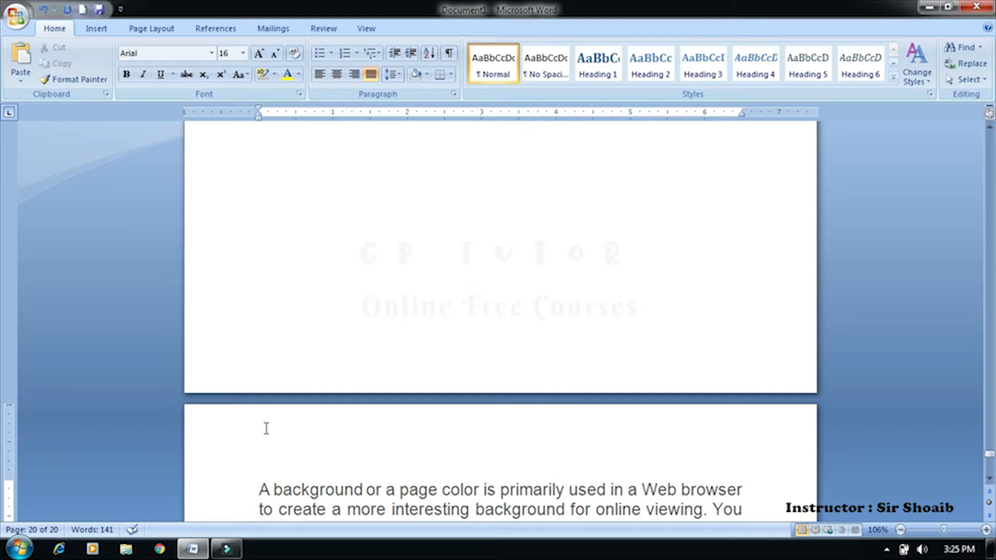
Step: Return to the start of the document and place the cursor in the first paragraph
{"action": "key", "text": "Return"}
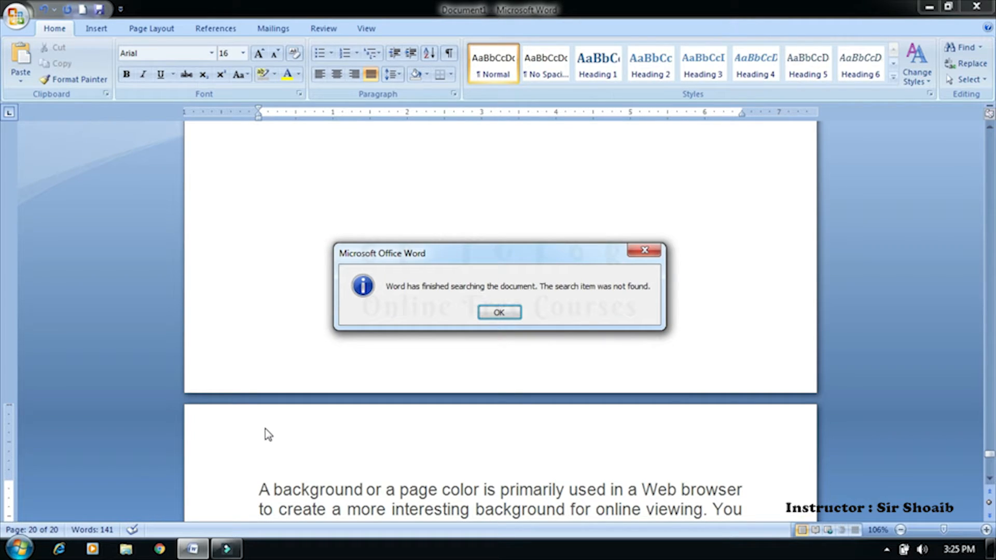
{"action": "key", "text": "Return"}
{"action": "scroll", "coordinate": [266, 428], "scroll_direction": "down", "scroll_amount": 10}
{"action": "key", "text": "ctrl+Home"}
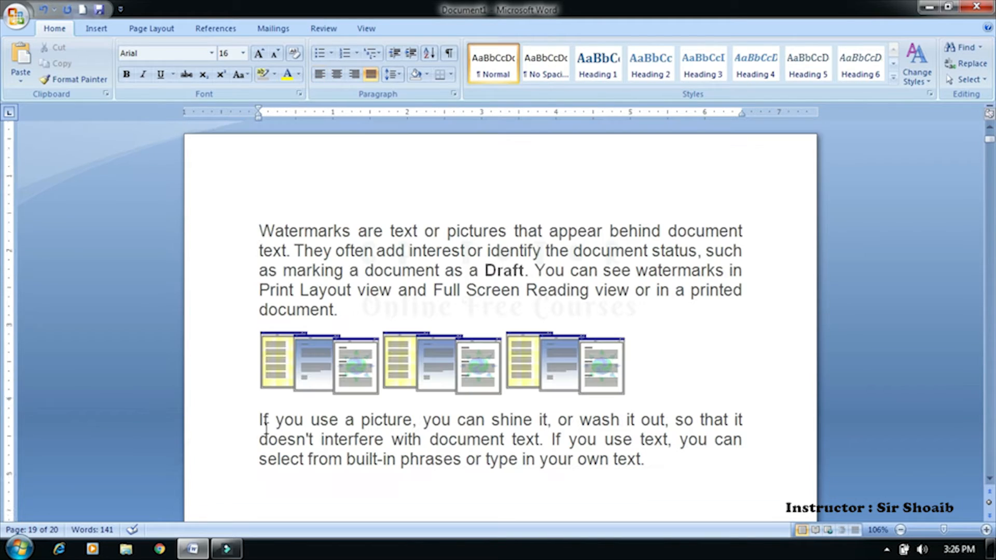
{"action": "left_click", "coordinate": [414, 289]}
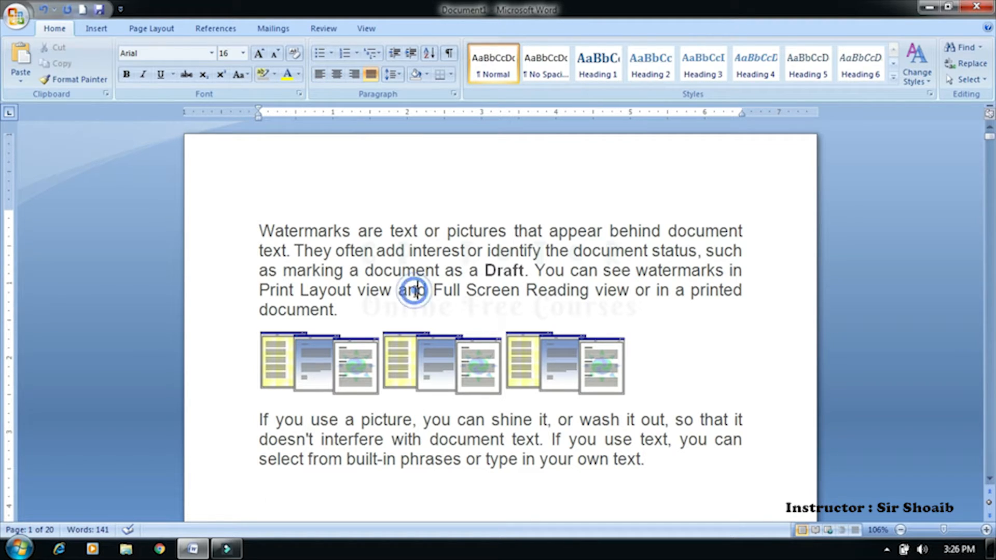
Step: Use Go To to jump to page 12, and close Find and Replace to check the page reached
{"action": "left_click", "coordinate": [965, 48]}
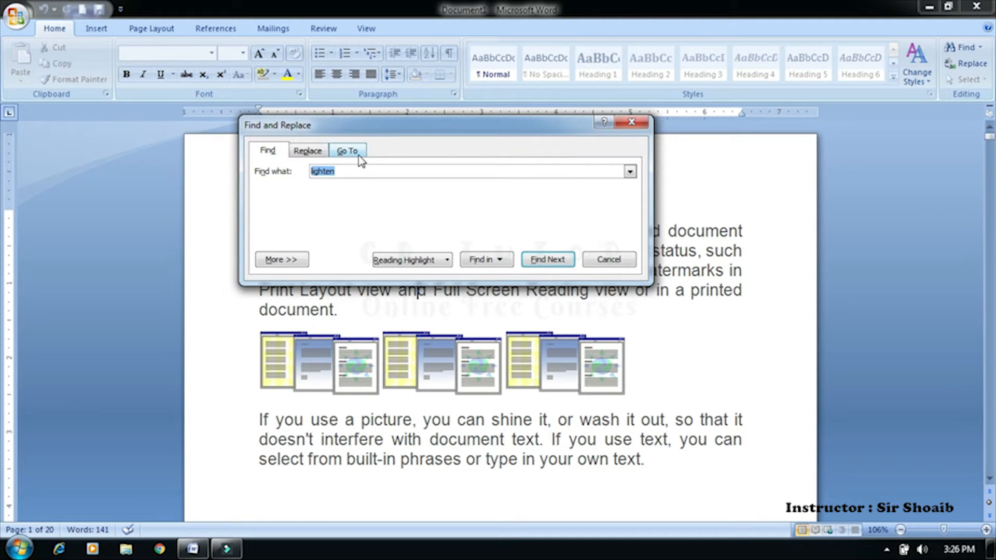
{"action": "left_click", "coordinate": [358, 152]}
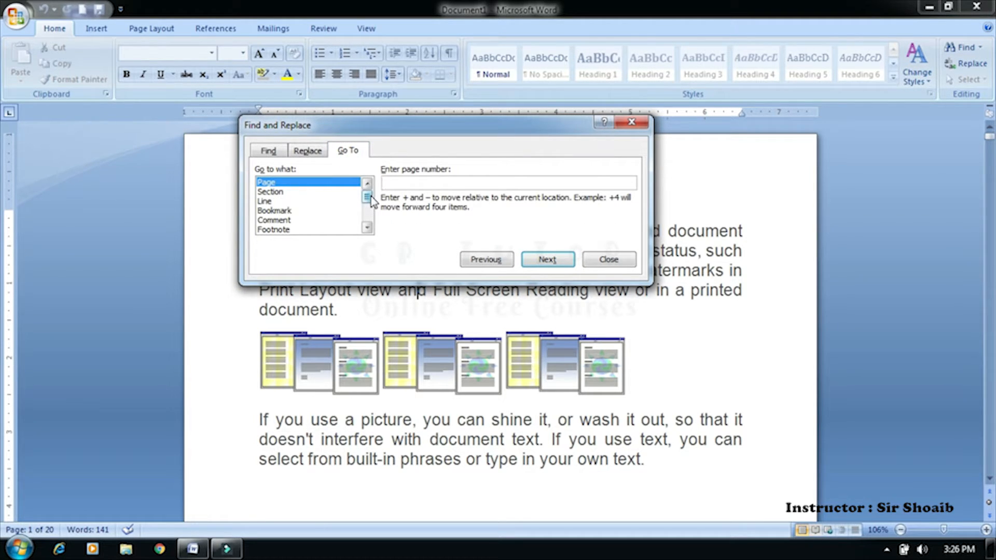
{"action": "type", "text": "12"}
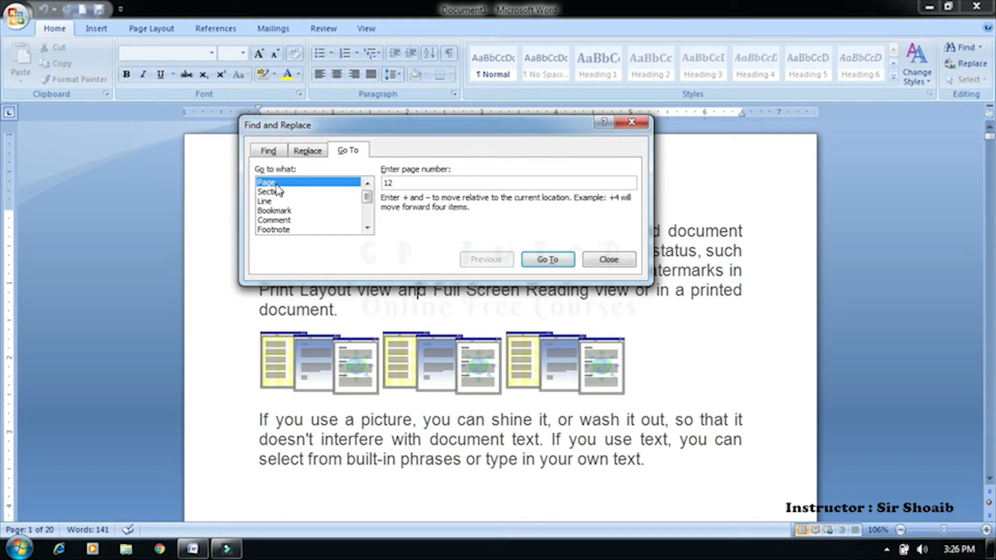
{"action": "left_click", "coordinate": [404, 185]}
{"action": "left_click", "coordinate": [550, 261]}
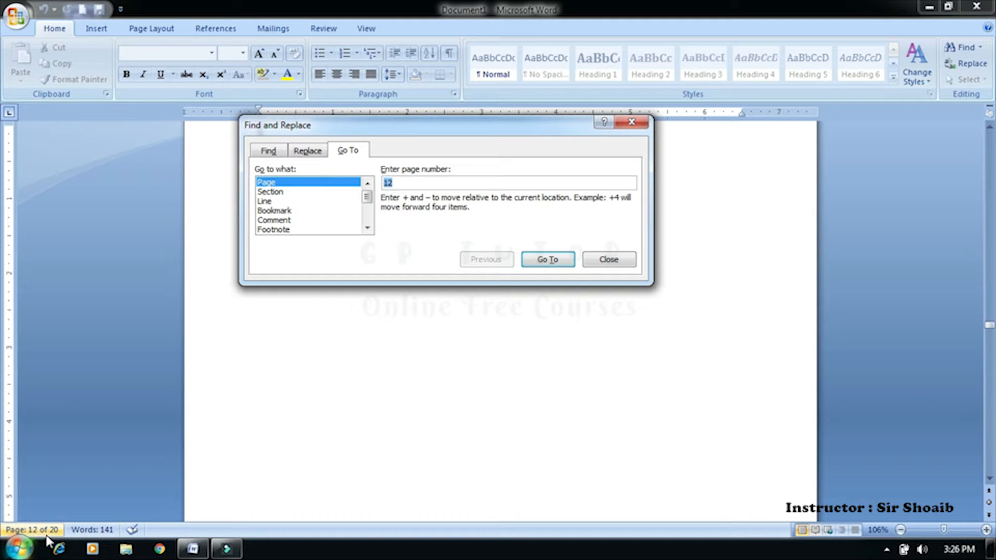
{"action": "left_click", "coordinate": [609, 260]}
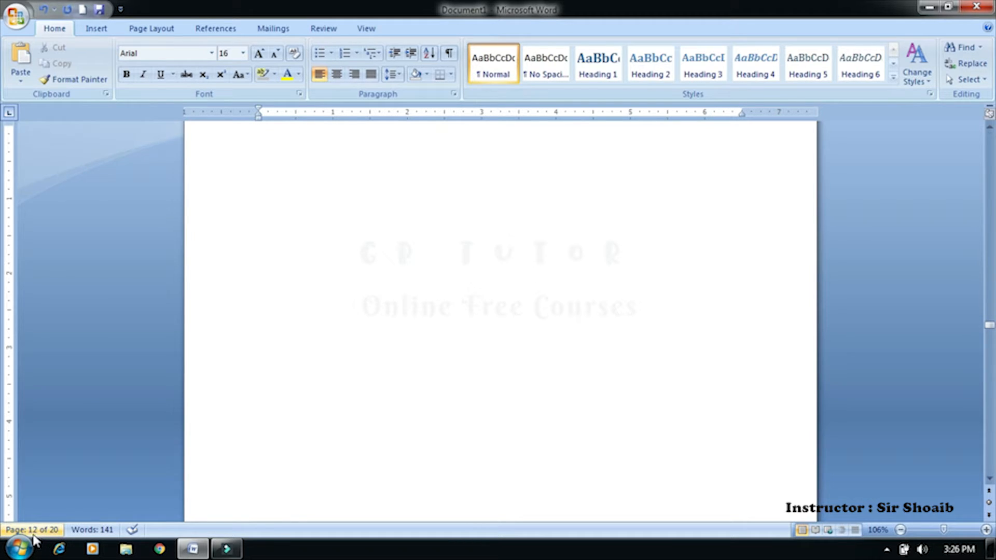
{"action": "left_click", "coordinate": [405, 382]}
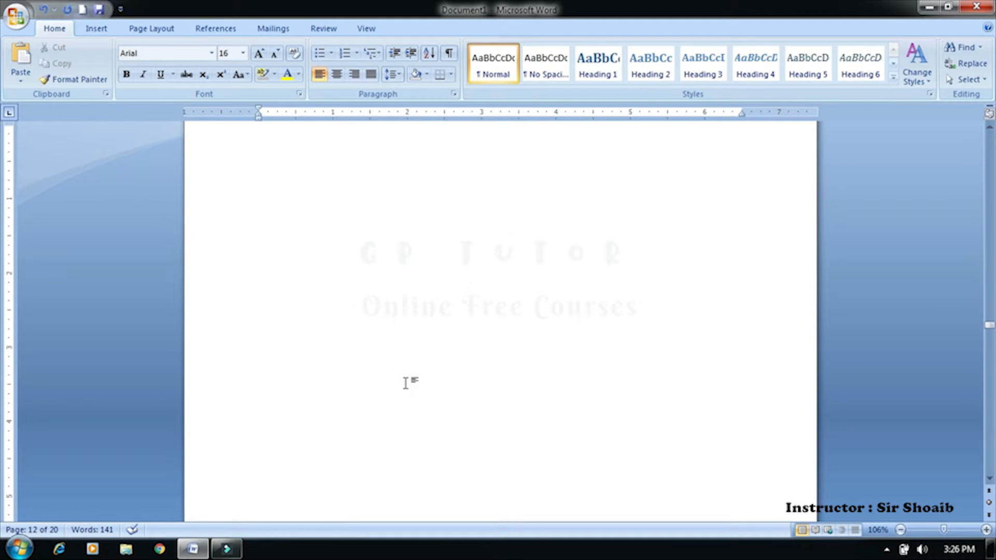
Step: Return to the first page and place the cursor at the end of the first paragraph
{"action": "key", "text": "Page_Up"}
{"action": "key", "text": "Page_Up"}
{"action": "key", "text": "Page_Up"}
{"action": "key", "text": "Page_Up"}
{"action": "key", "text": "Page_Up"}
{"action": "key", "text": "Page_Up"}
{"action": "key", "text": "Page_Up"}
{"action": "key", "text": "Page_Up"}
{"action": "key", "text": "Page_Up"}
{"action": "key", "text": "Page_Up"}
{"action": "key", "text": "Page_Up"}
{"action": "key", "text": "Page_Up"}
{"action": "key", "text": "Page_Up"}
{"action": "key", "text": "Page_Up"}
{"action": "key", "text": "Page_Up"}
{"action": "key", "text": "Page_Up"}
{"action": "key", "text": "Page_Up"}
{"action": "key", "text": "Page_Up"}
{"action": "key", "text": "Page_Up"}
{"action": "key", "text": "Page_Up"}
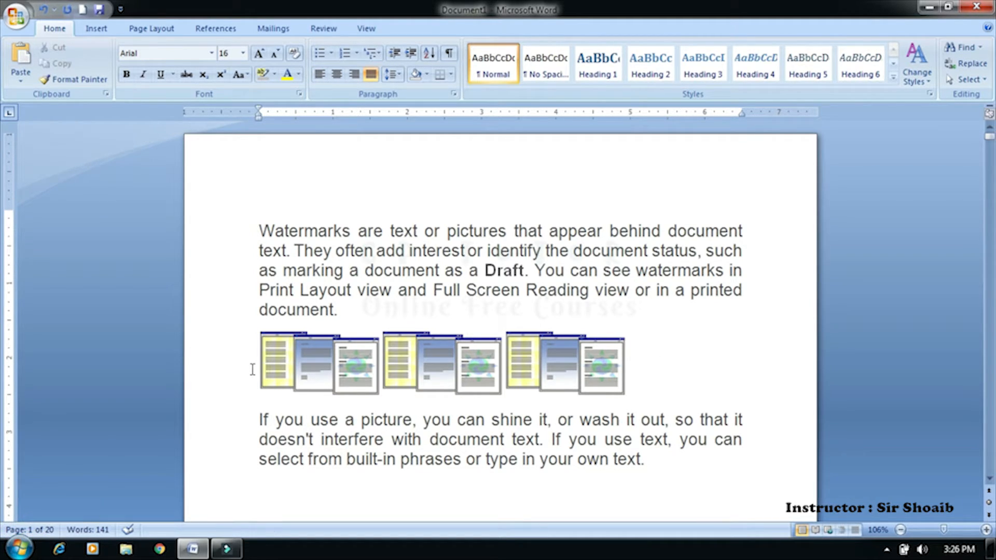
{"action": "left_click", "coordinate": [345, 305]}
Step: Use Go To with Line as the target to jump to line 20, and close Find and Replace
{"action": "left_click", "coordinate": [959, 50]}
{"action": "left_click", "coordinate": [352, 173]}
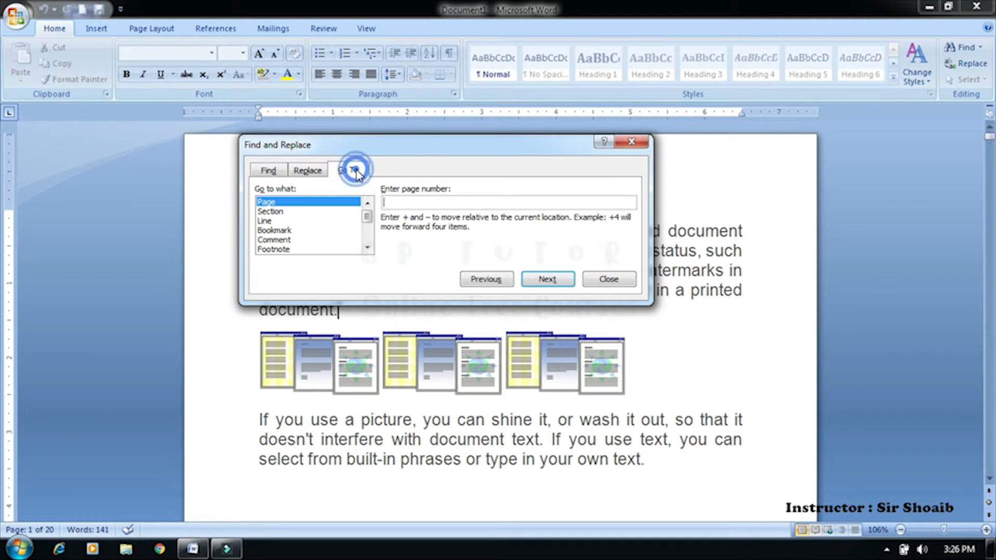
{"action": "left_click", "coordinate": [287, 212]}
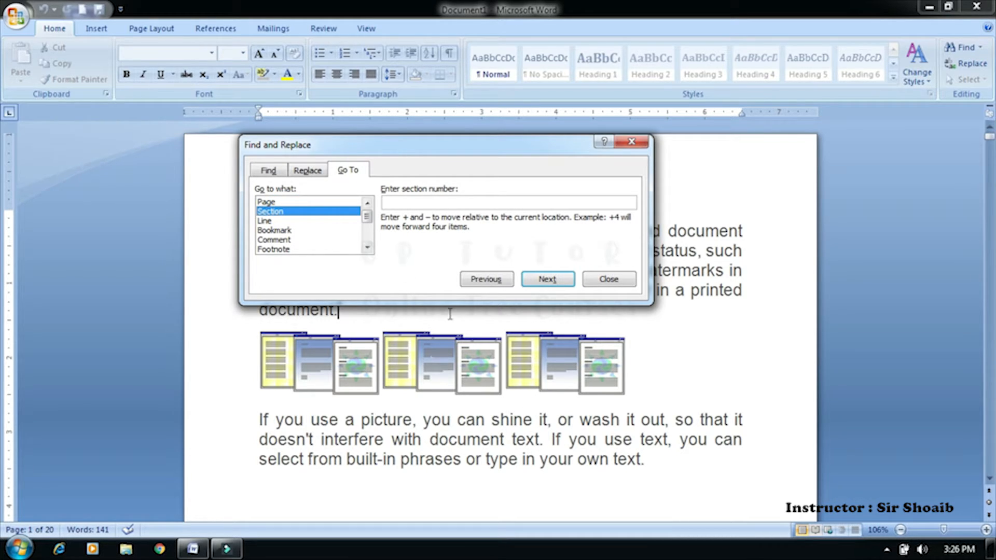
{"action": "left_click", "coordinate": [274, 221]}
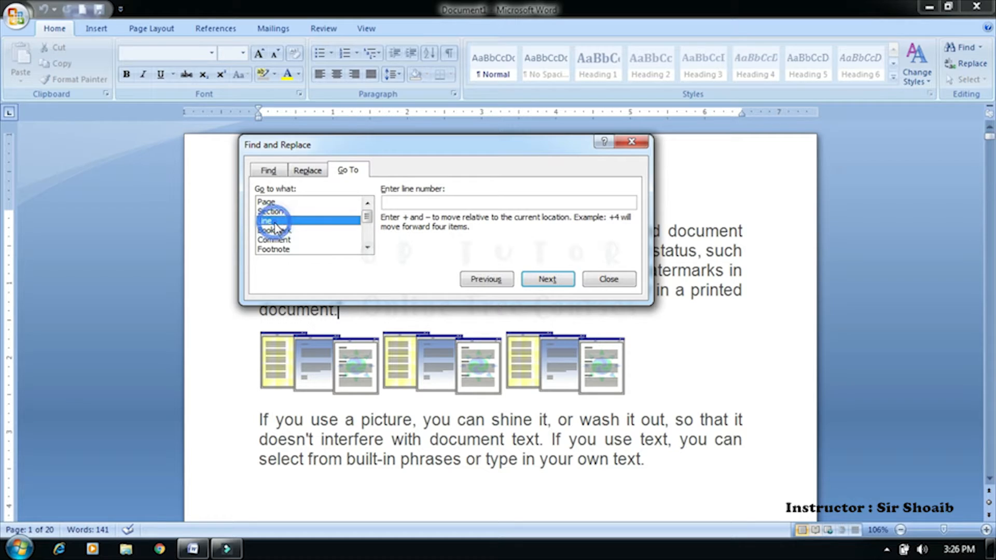
{"action": "left_click", "coordinate": [397, 198]}
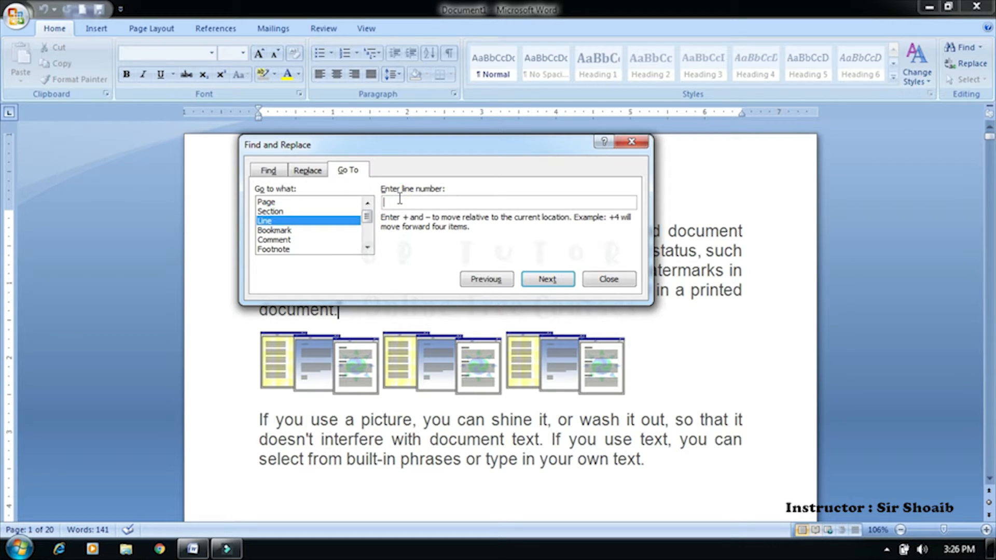
{"action": "type", "text": "20"}
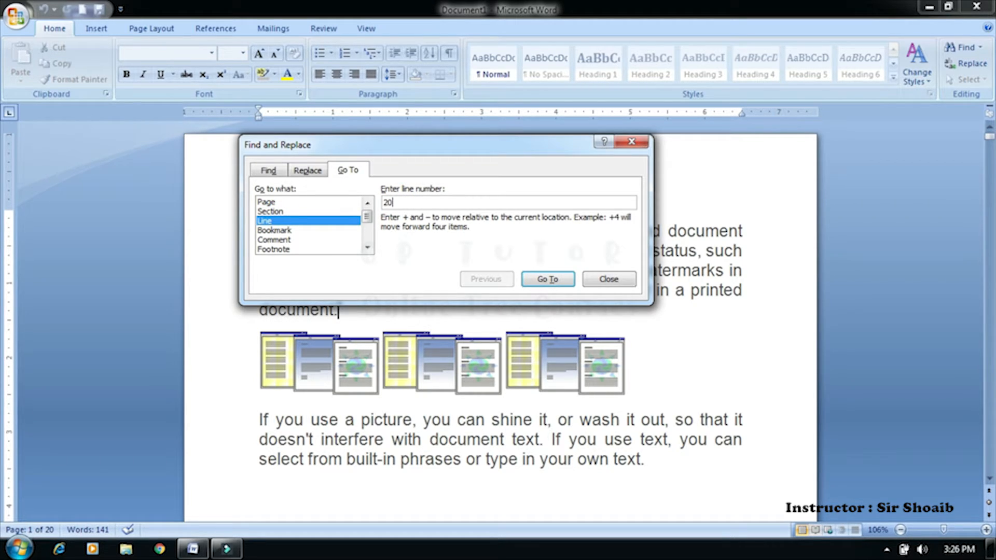
{"action": "left_click", "coordinate": [559, 280]}
{"action": "left_click", "coordinate": [606, 281]}
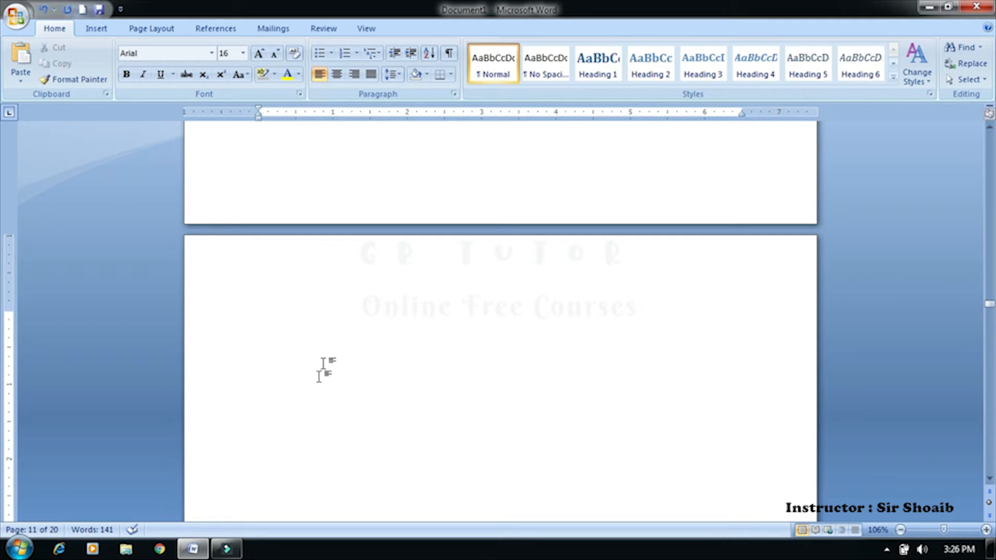
Step: Return to the first page and place the cursor in the word "document" in the first paragraph's third line
{"action": "scroll", "coordinate": [325, 358], "scroll_direction": "up", "scroll_amount": 10}
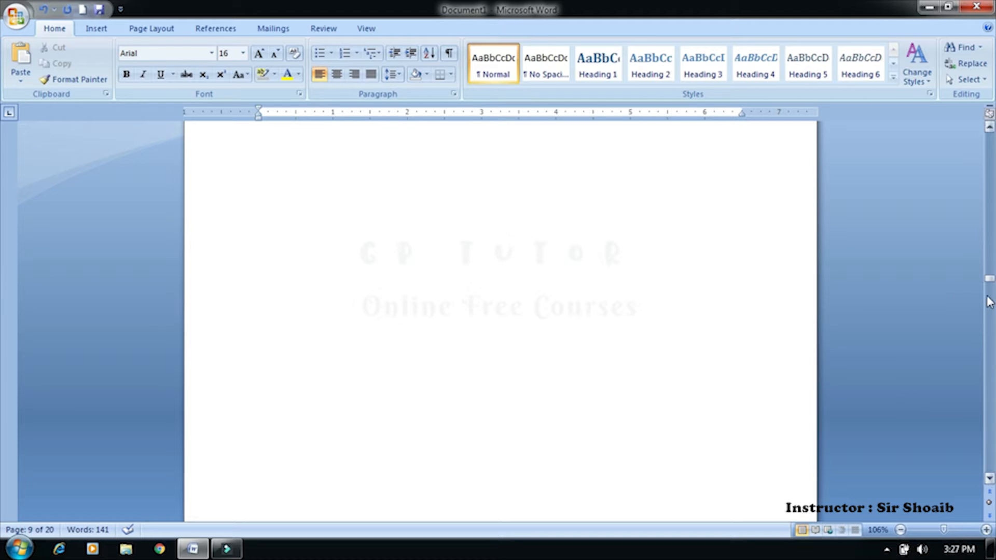
{"action": "left_click_drag", "start_coordinate": [989, 280], "coordinate": [988, 133]}
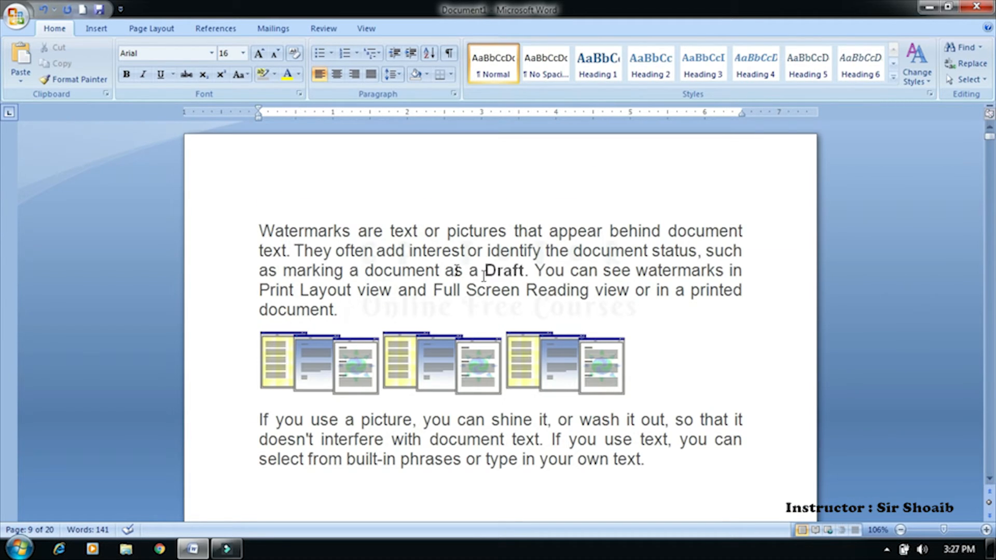
{"action": "scroll", "coordinate": [298, 491], "scroll_direction": "down", "scroll_amount": 10}
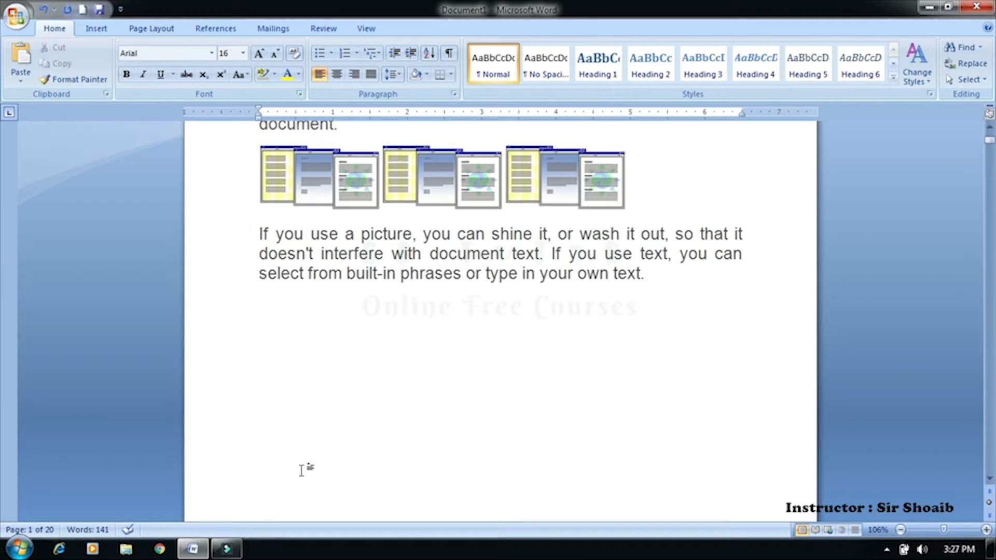
{"action": "left_click", "coordinate": [311, 359]}
{"action": "left_click", "coordinate": [310, 429]}
{"action": "left_click", "coordinate": [325, 351]}
{"action": "left_click", "coordinate": [336, 209]}
{"action": "scroll", "coordinate": [363, 203], "scroll_direction": "up", "scroll_amount": 10}
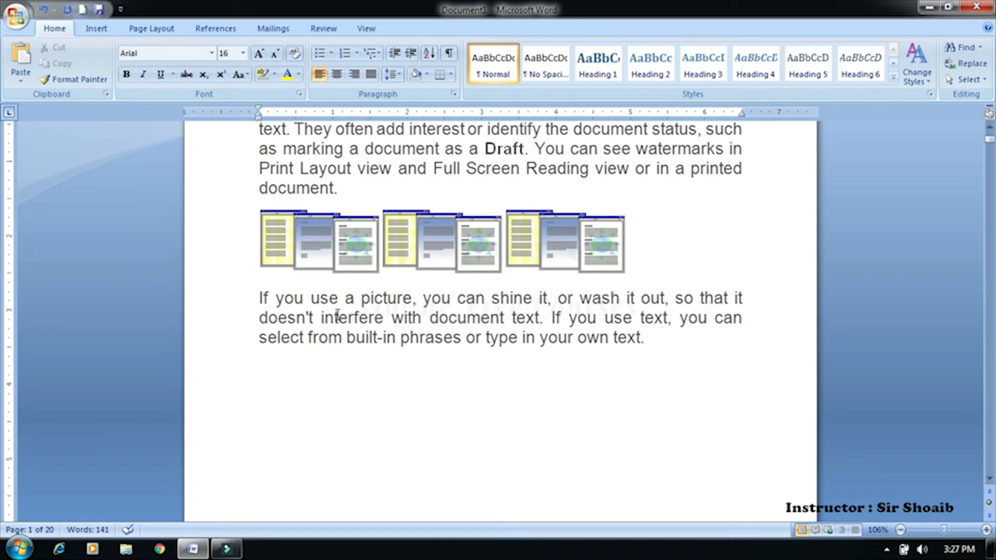
{"action": "left_click", "coordinate": [392, 289]}
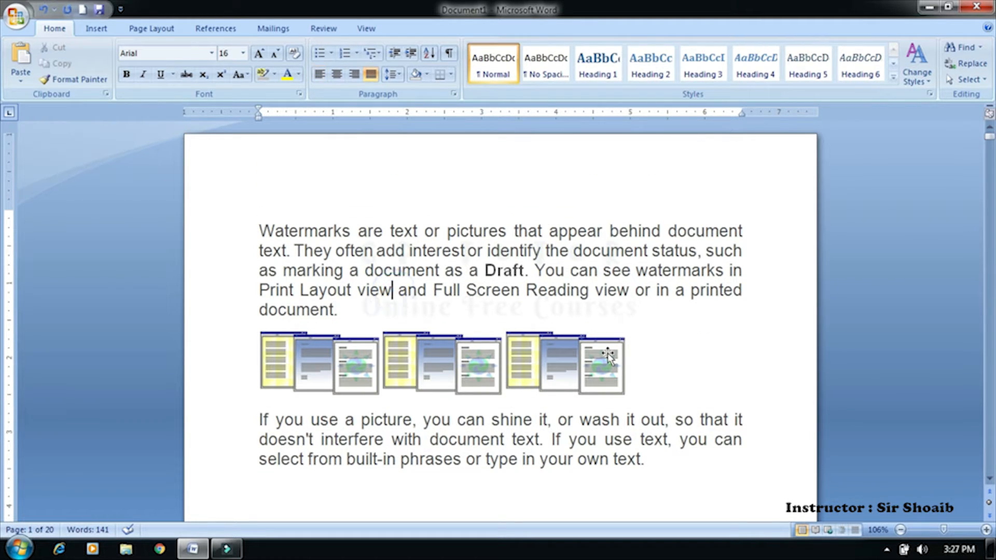
{"action": "left_click", "coordinate": [377, 270]}
Step: Use Go To to jump to line 5, moving the dialog clear of the text and closing it when done
{"action": "left_click", "coordinate": [960, 52]}
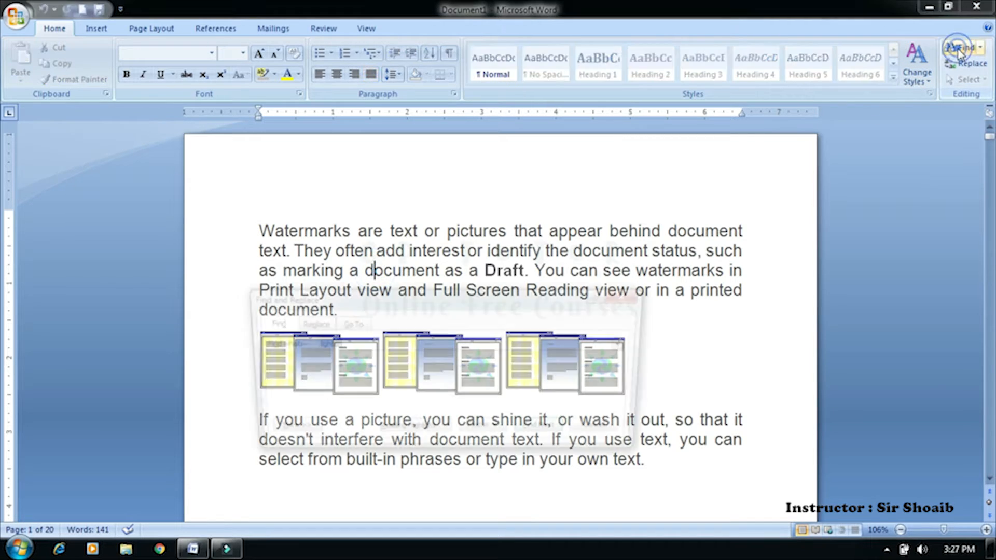
{"action": "left_click", "coordinate": [347, 322]}
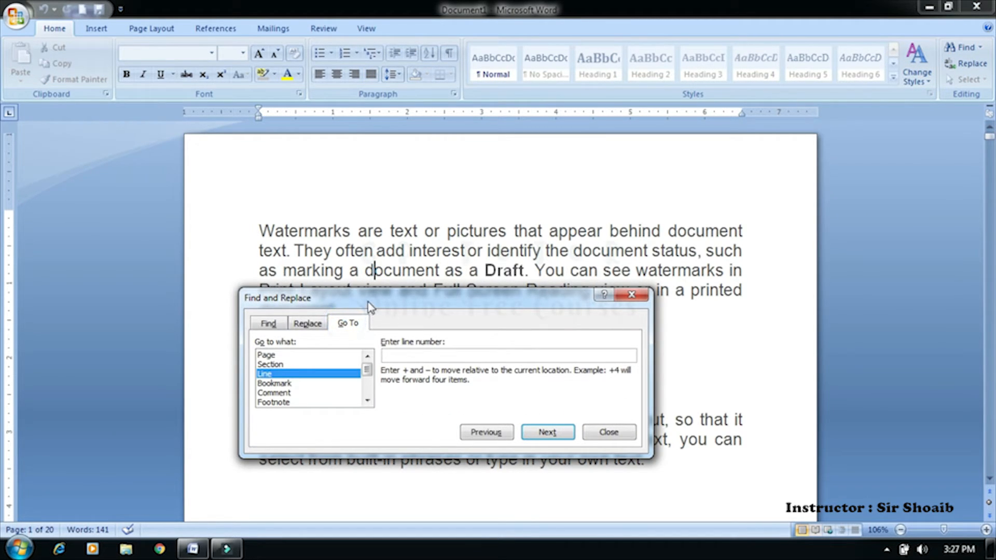
{"action": "left_click_drag", "start_coordinate": [369, 307], "coordinate": [582, 145]}
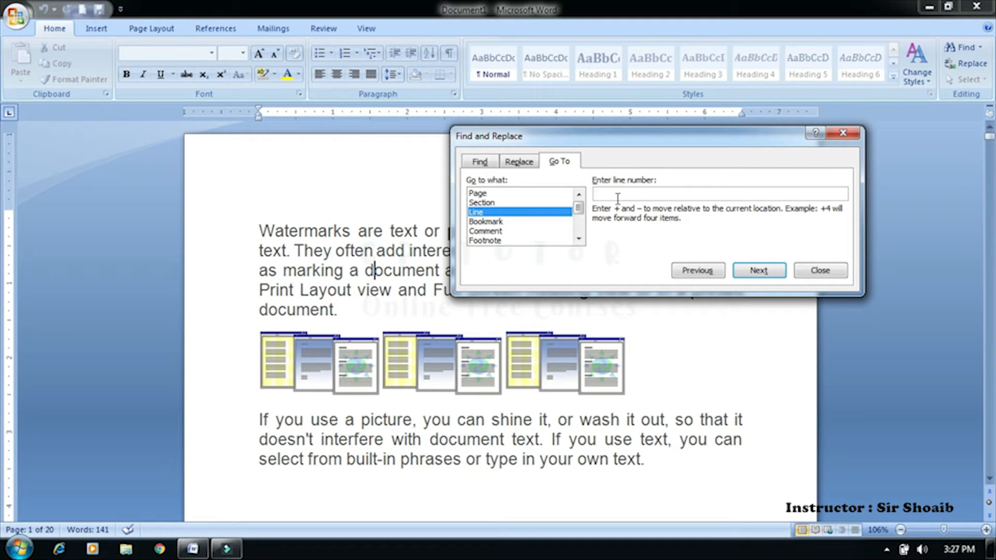
{"action": "type", "text": "5"}
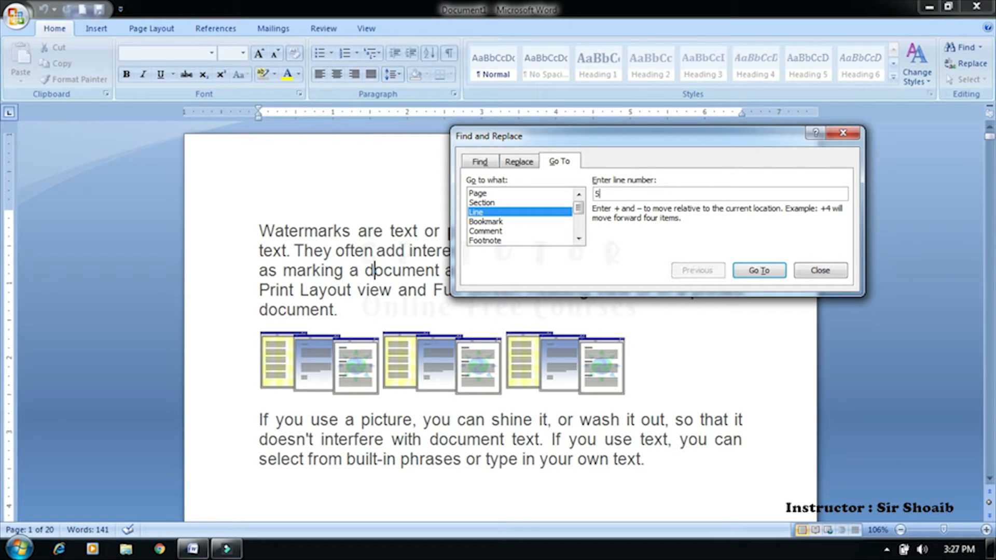
{"action": "left_click", "coordinate": [758, 270]}
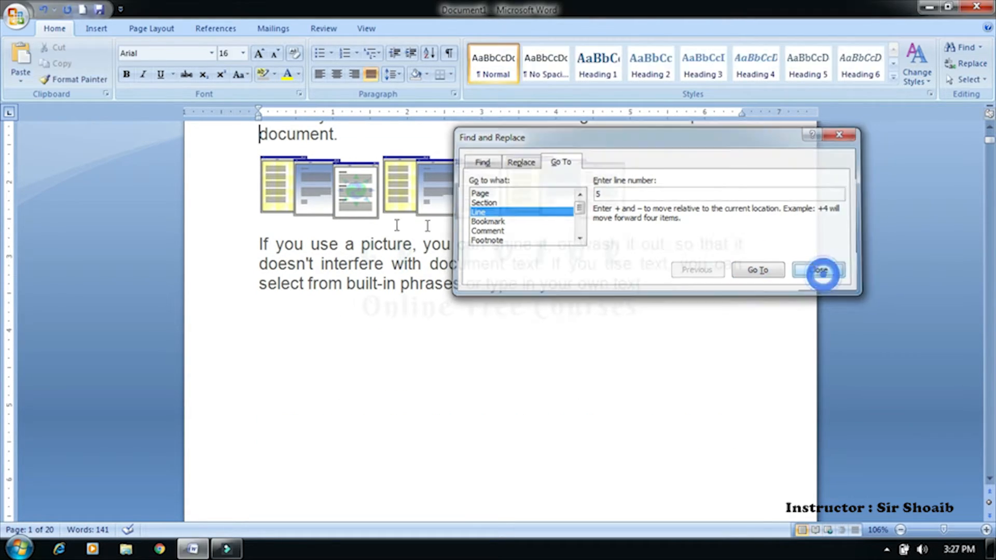
{"action": "left_click", "coordinate": [819, 271]}
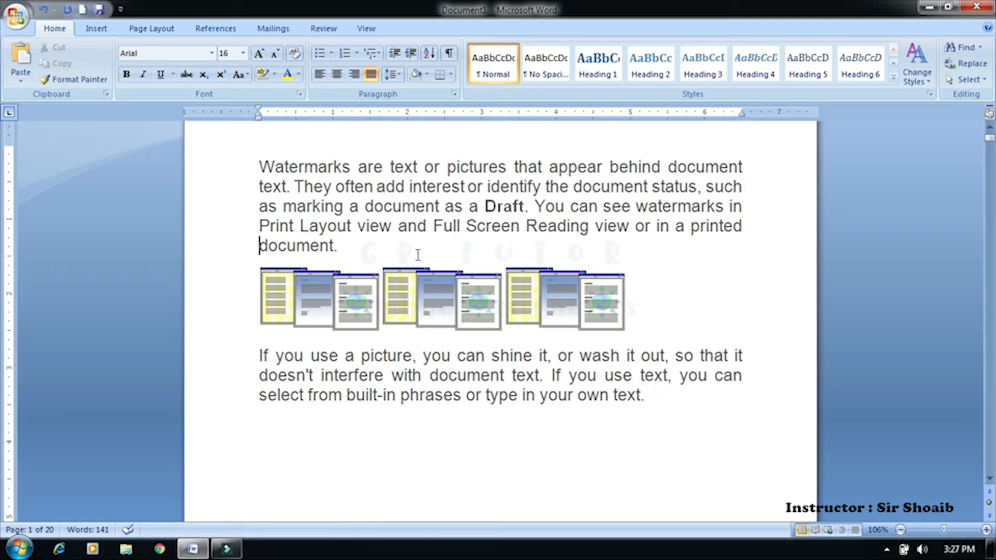
Step: Place the cursor at the start of the second paragraph's last line and view Go To's Bookmark, Comment and Footnote options
{"action": "left_click", "coordinate": [422, 476]}
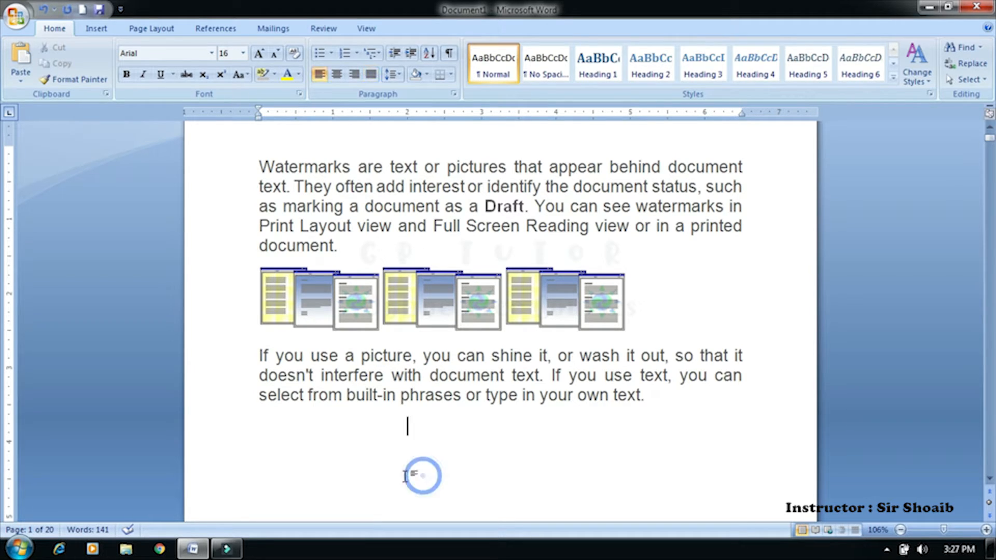
{"action": "left_click", "coordinate": [258, 400]}
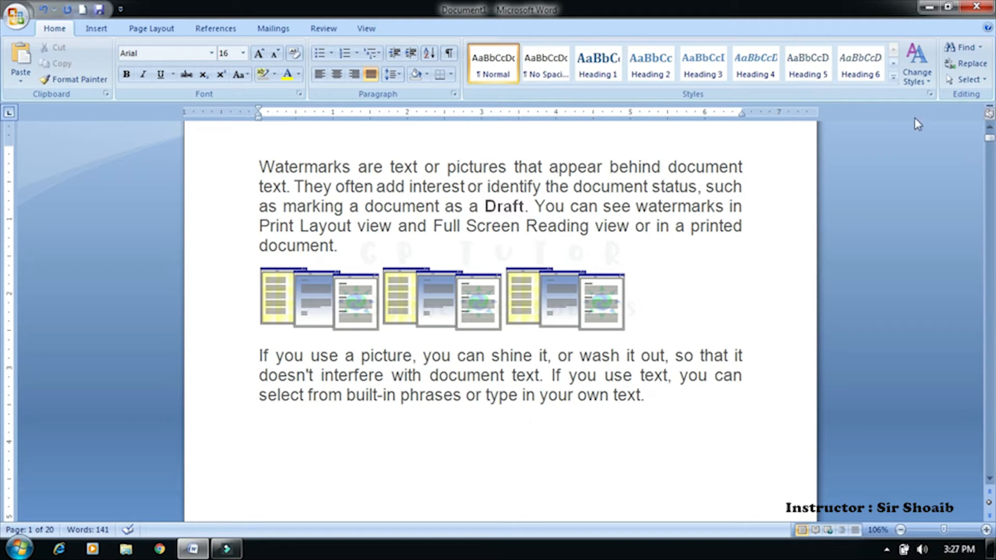
{"action": "left_click", "coordinate": [962, 47]}
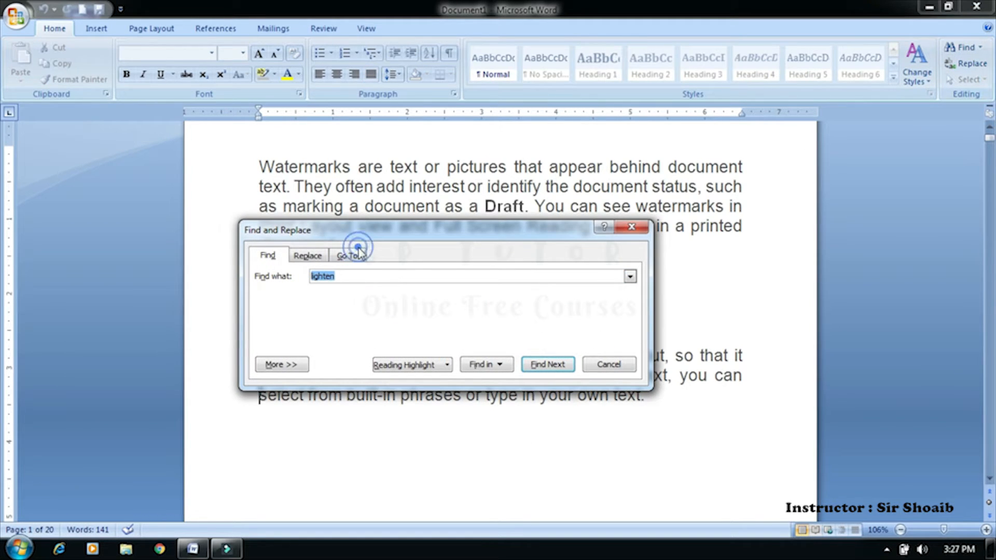
{"action": "left_click", "coordinate": [347, 256]}
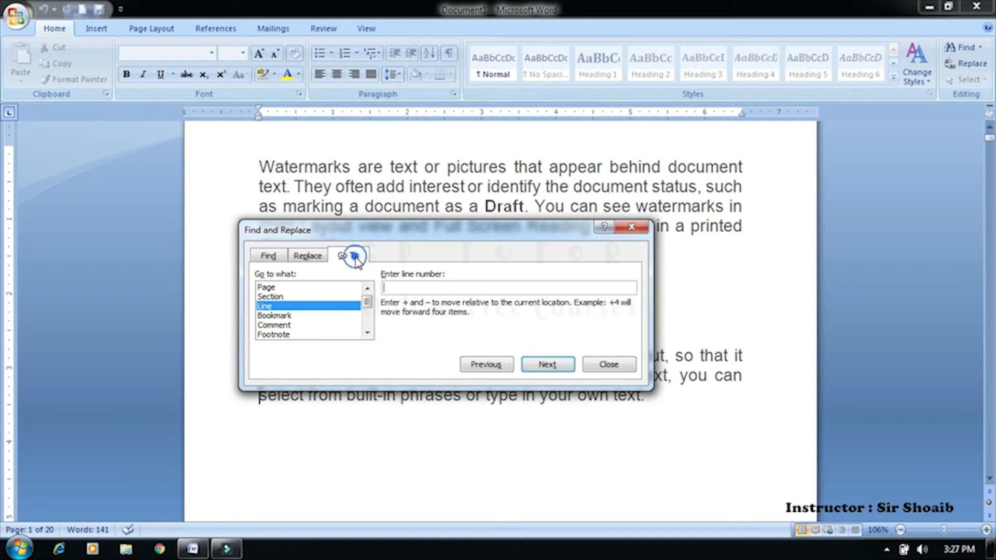
{"action": "left_click", "coordinate": [275, 315]}
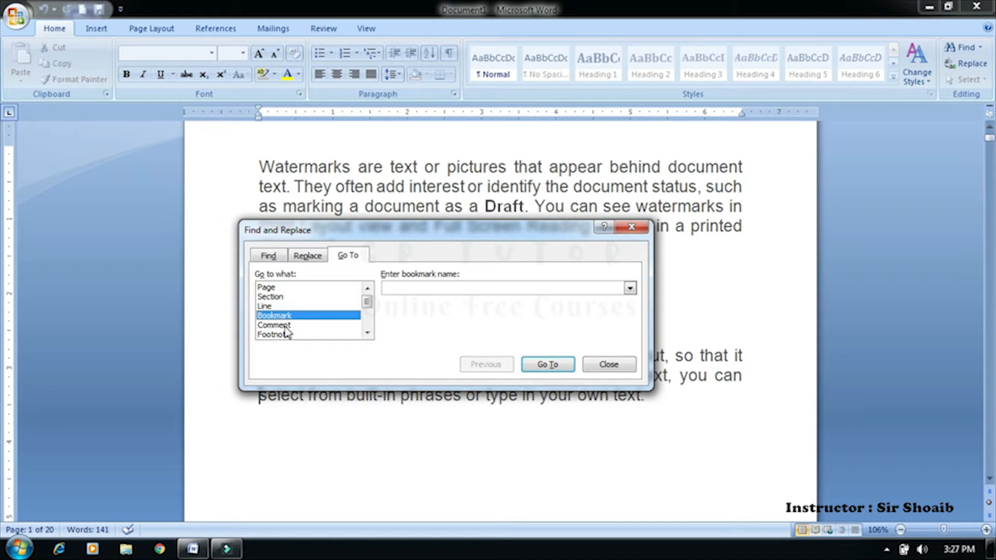
{"action": "left_click", "coordinate": [285, 326]}
{"action": "left_click", "coordinate": [276, 335]}
{"action": "scroll", "coordinate": [280, 338], "scroll_direction": "down", "scroll_amount": 2}
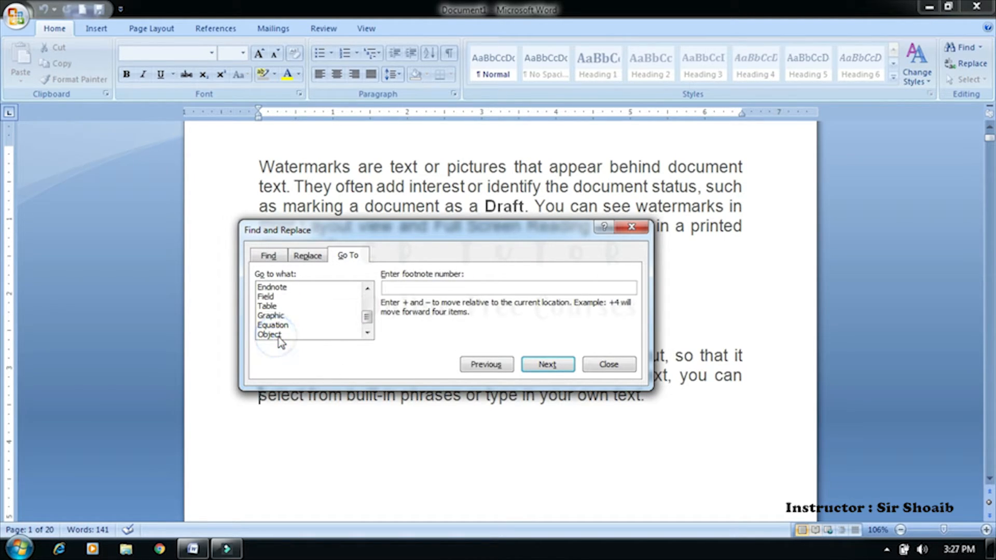
Step: Examine the Object, Equation, Graphic, Table, Field and Endnote targets in the Go To options
{"action": "left_click", "coordinate": [275, 334]}
{"action": "left_click", "coordinate": [278, 316]}
{"action": "left_click", "coordinate": [280, 334]}
{"action": "left_click", "coordinate": [277, 325]}
{"action": "left_click", "coordinate": [272, 315]}
{"action": "left_click", "coordinate": [270, 306]}
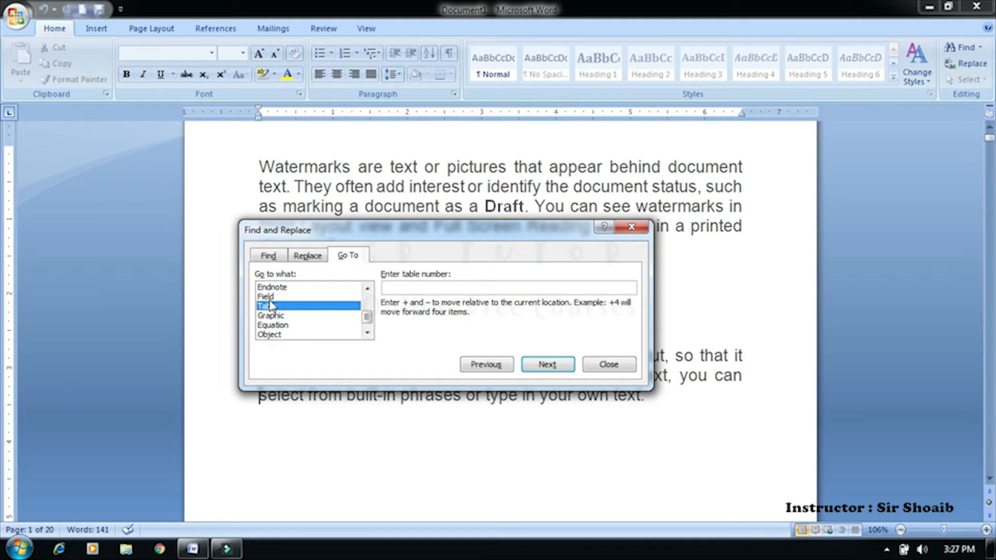
{"action": "left_click", "coordinate": [267, 296]}
{"action": "left_click", "coordinate": [268, 287]}
{"action": "scroll", "coordinate": [317, 337], "scroll_direction": "down", "scroll_amount": 1}
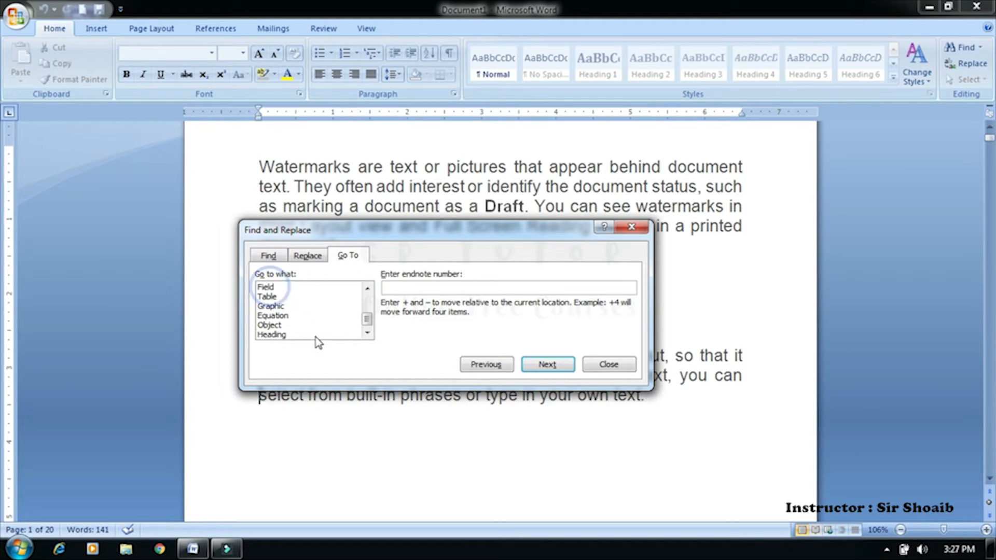
Step: View the Heading, Object and Graphic targets in Go To, and return the selection to Page
{"action": "left_click", "coordinate": [283, 335]}
{"action": "left_click", "coordinate": [278, 325]}
{"action": "left_click", "coordinate": [278, 307]}
{"action": "scroll", "coordinate": [290, 332], "scroll_direction": "up", "scroll_amount": 3}
{"action": "left_click", "coordinate": [274, 288]}
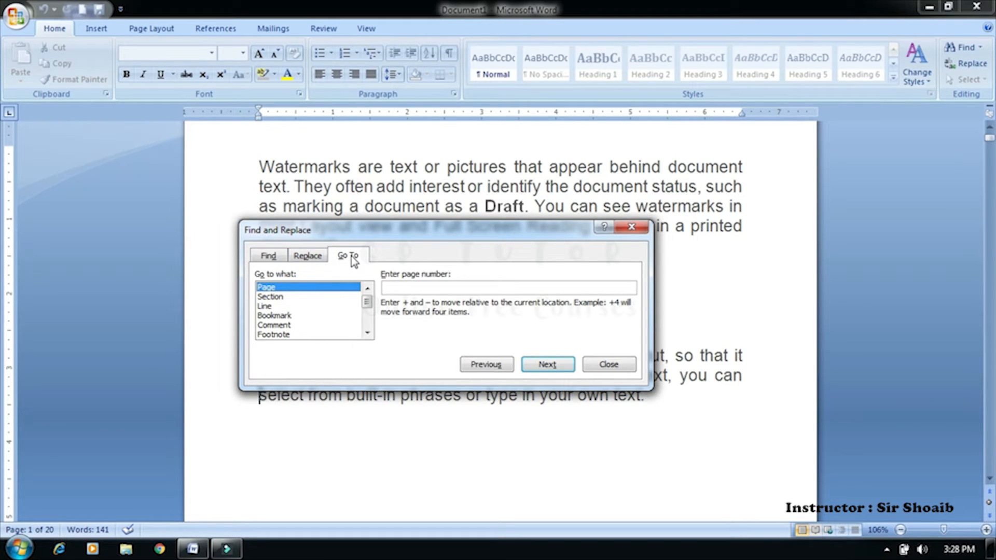
Step: Review the Comment, Page and Bookmark targets in Go To, and select Graphic
{"action": "left_click", "coordinate": [275, 323]}
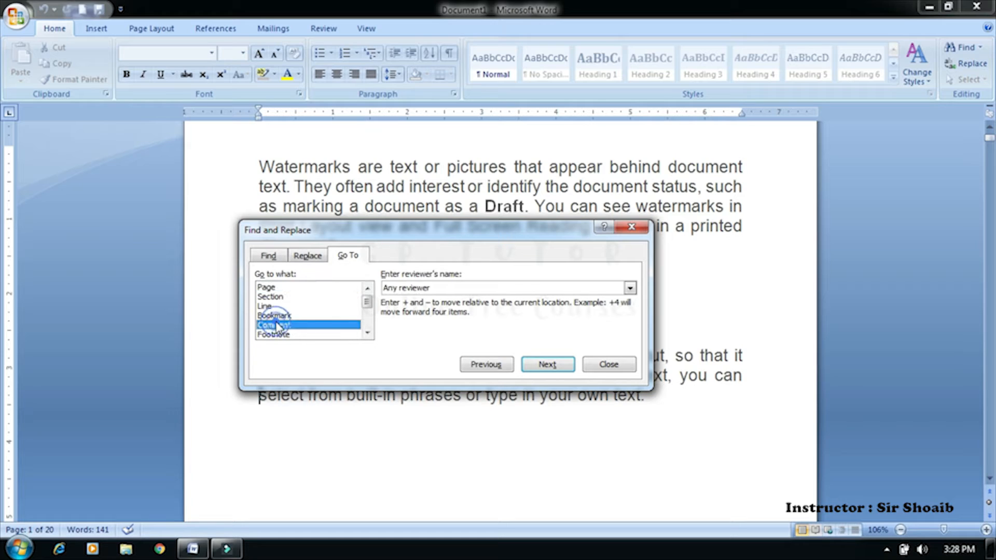
{"action": "left_click", "coordinate": [280, 286]}
{"action": "left_click", "coordinate": [288, 313]}
{"action": "scroll", "coordinate": [287, 311], "scroll_direction": "down", "scroll_amount": 1}
{"action": "scroll", "coordinate": [289, 316], "scroll_direction": "down", "scroll_amount": 1}
{"action": "left_click", "coordinate": [289, 315]}
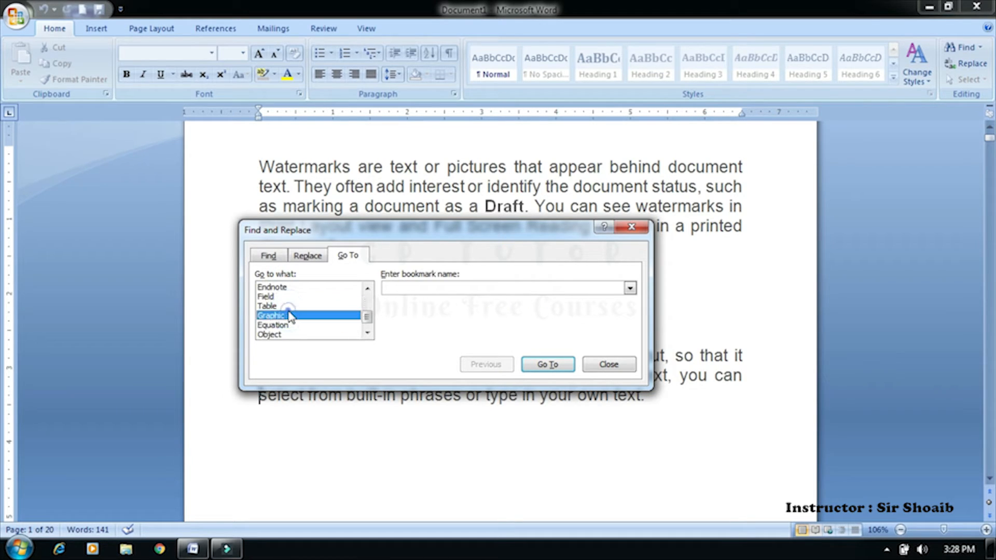
Step: Review the Table, Endnote, Equation and Heading targets in the Go To options, and close the dialog
{"action": "left_click", "coordinate": [280, 305]}
{"action": "left_click", "coordinate": [282, 288]}
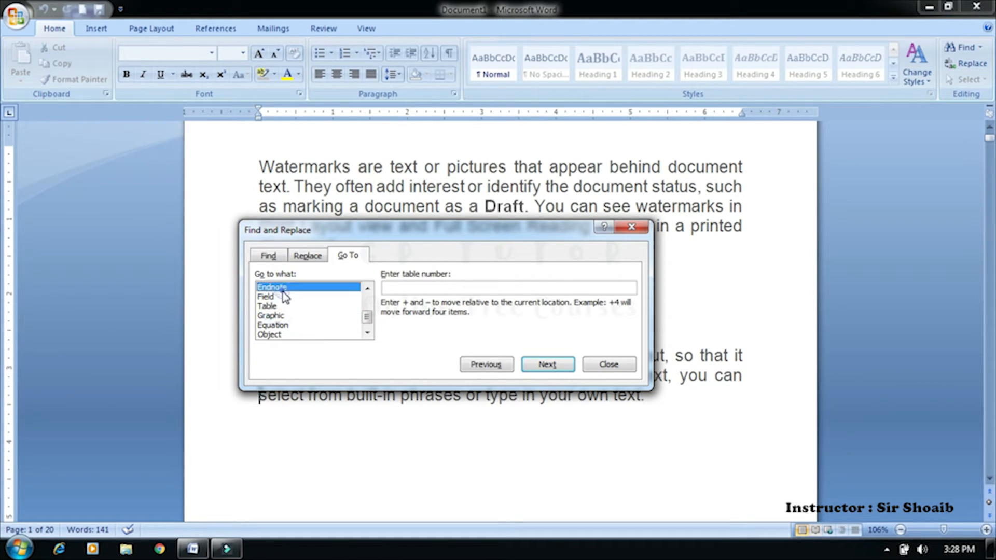
{"action": "left_click", "coordinate": [286, 325]}
{"action": "scroll", "coordinate": [286, 327], "scroll_direction": "down", "scroll_amount": 1}
{"action": "left_click", "coordinate": [285, 333]}
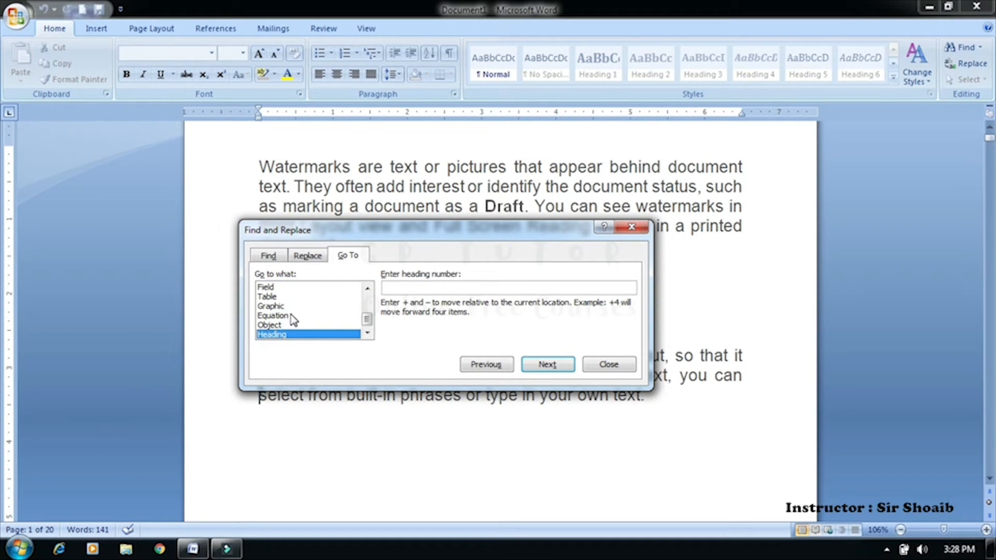
{"action": "left_click", "coordinate": [404, 287]}
{"action": "left_click", "coordinate": [588, 368]}
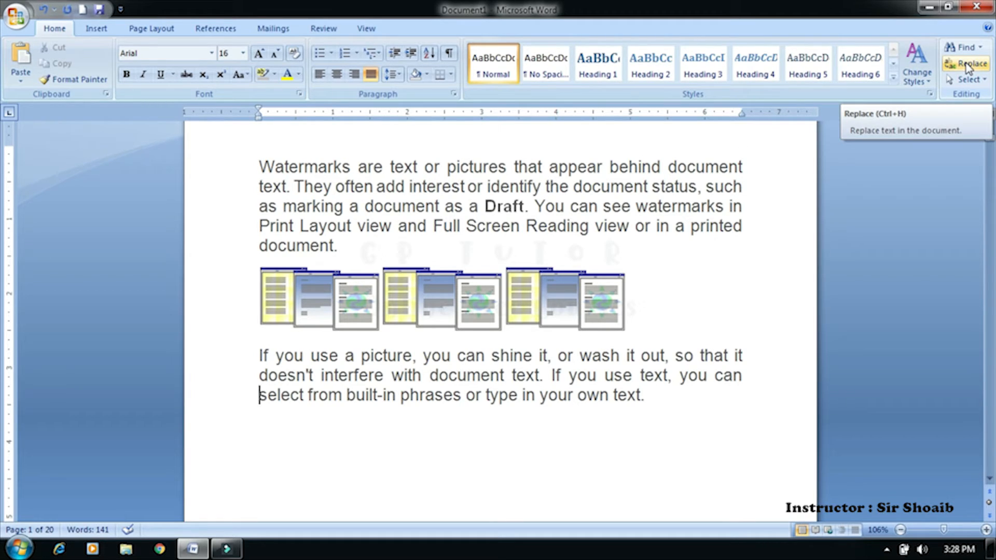
Step: View the Find options and the Replace options in turn, closing each dialog without searching or replacing
{"action": "left_click", "coordinate": [979, 47]}
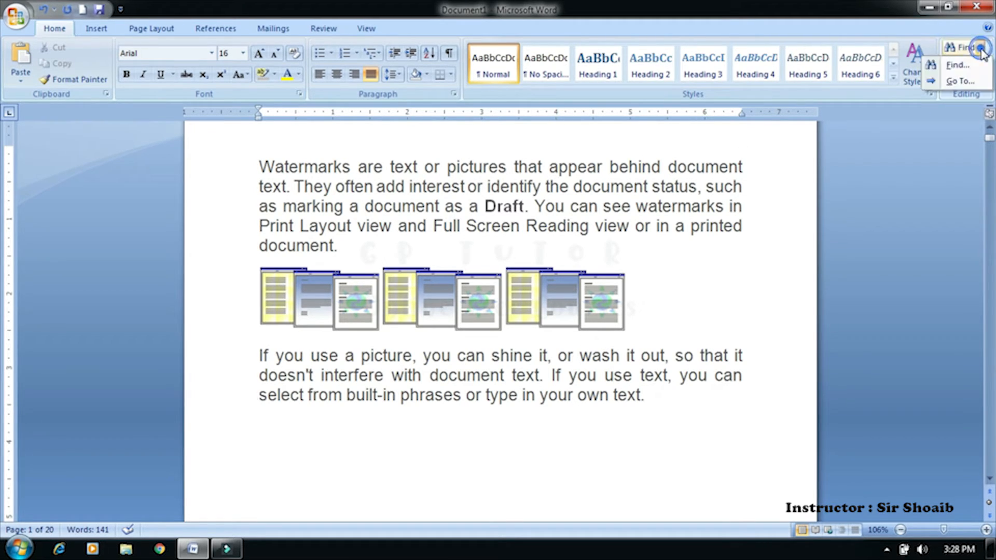
{"action": "left_click", "coordinate": [954, 66]}
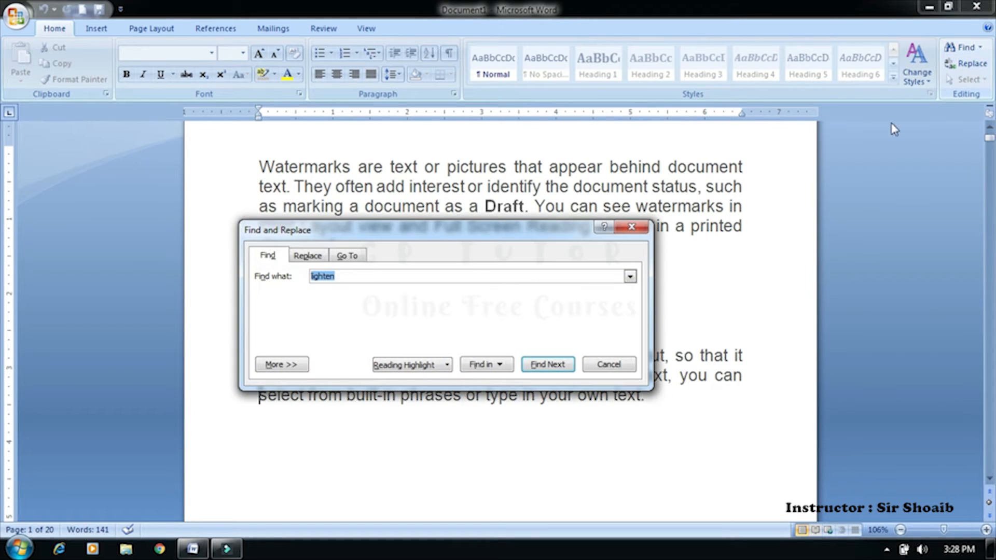
{"action": "left_click", "coordinate": [631, 227]}
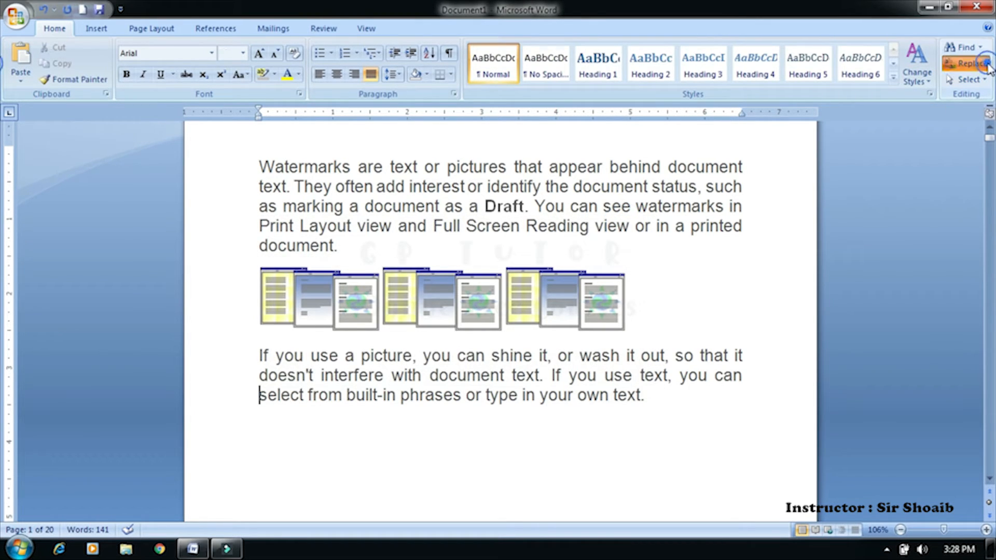
{"action": "left_click", "coordinate": [968, 64]}
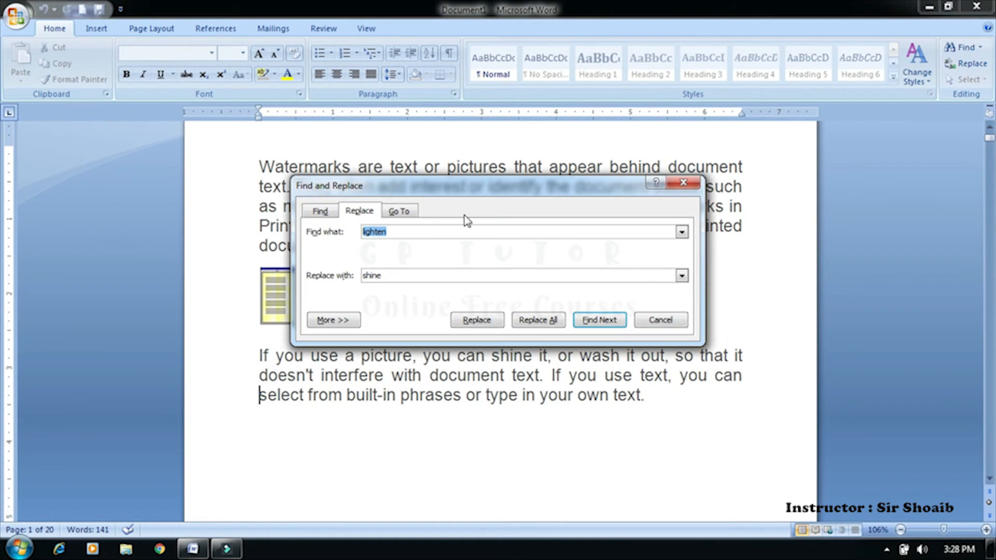
{"action": "left_click", "coordinate": [674, 328]}
Step: Select all the text and pictures in the document and examine the extent of the selection
{"action": "left_click", "coordinate": [982, 81]}
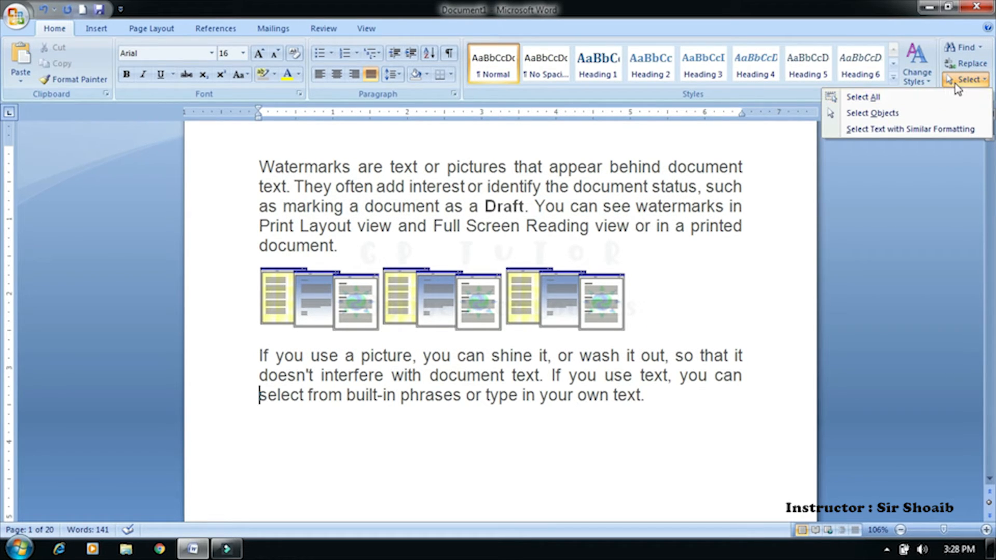
{"action": "left_click", "coordinate": [881, 97]}
{"action": "scroll", "coordinate": [676, 321], "scroll_direction": "down", "scroll_amount": 10}
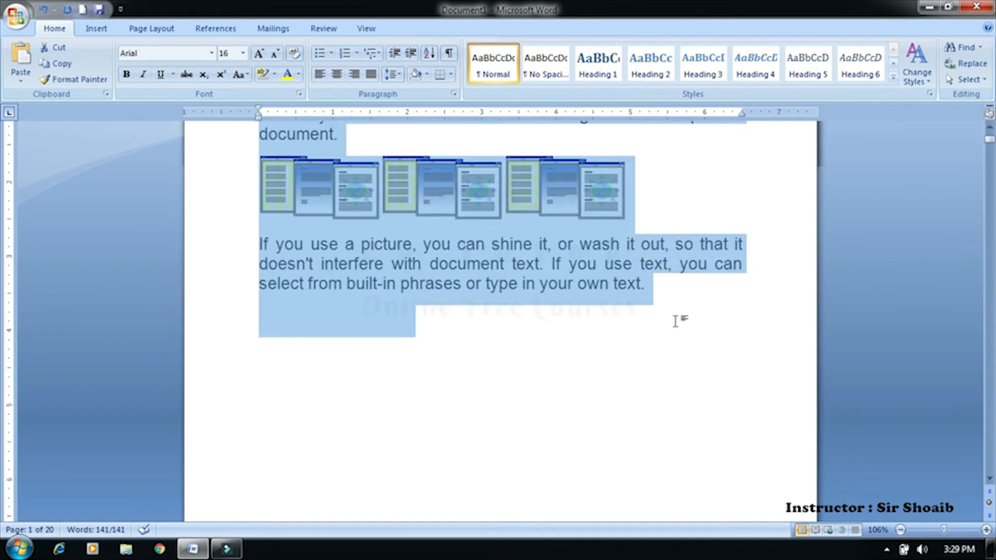